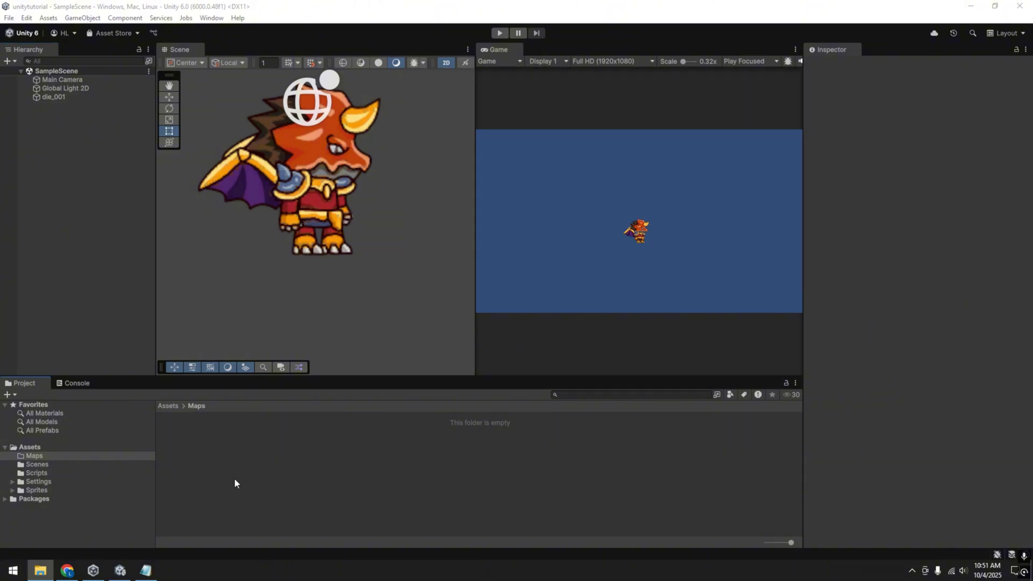
# - Set the Terrain (16x16) texture's import settings to 16 pixels per unit and Point (no filter) filter mode, and apply them
pyautogui.click(182, 444)
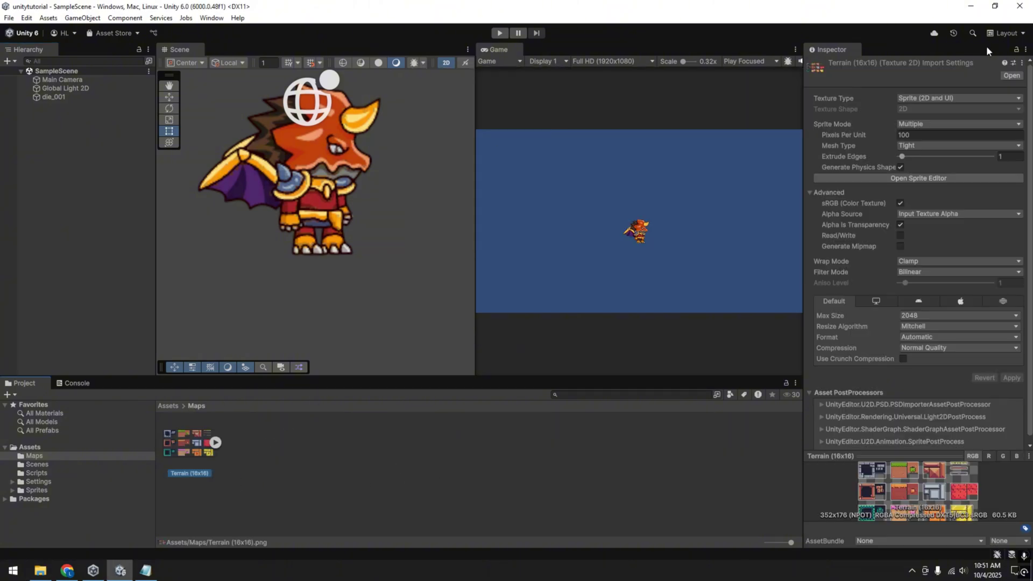
pyautogui.click(922, 135)
pyautogui.write('16')
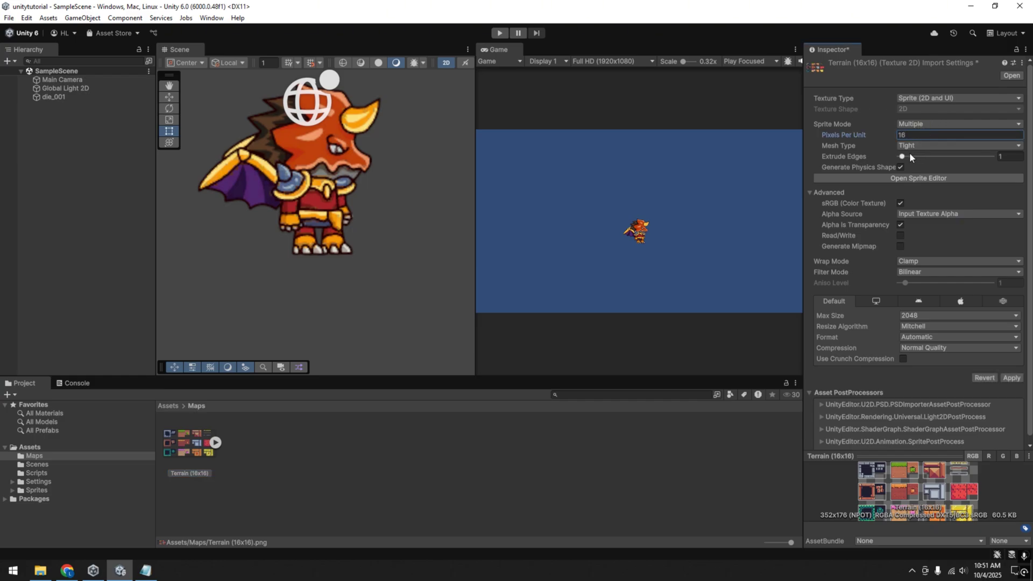
pyautogui.click(912, 272)
pyautogui.click(943, 280)
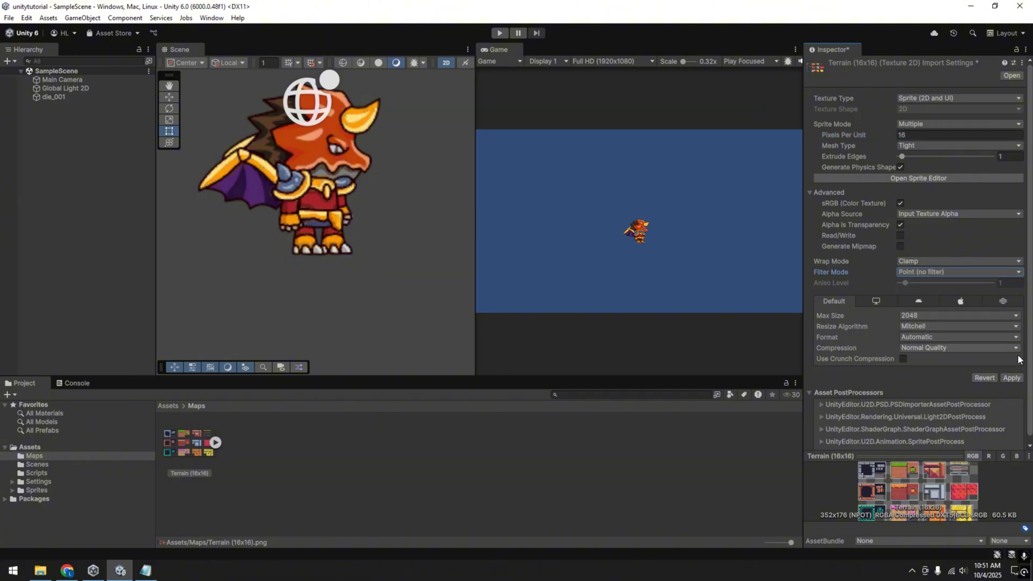
pyautogui.click(1012, 378)
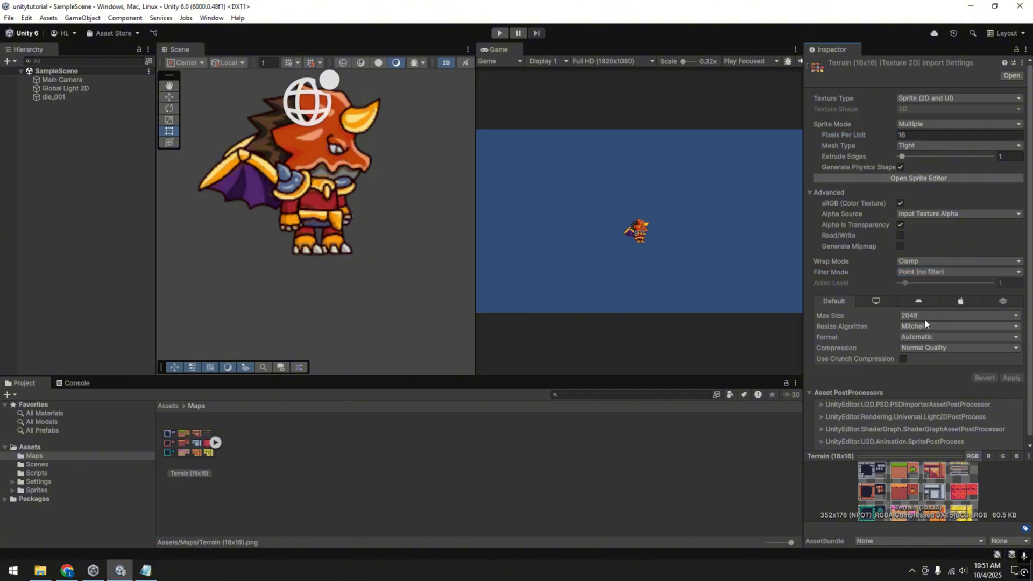
# - Slice the Terrain (16x16) sprite sheet by grid cell size at 16 x 16 pixels, apply the slicing and close the Sprite Editor
pyautogui.click(960, 177)
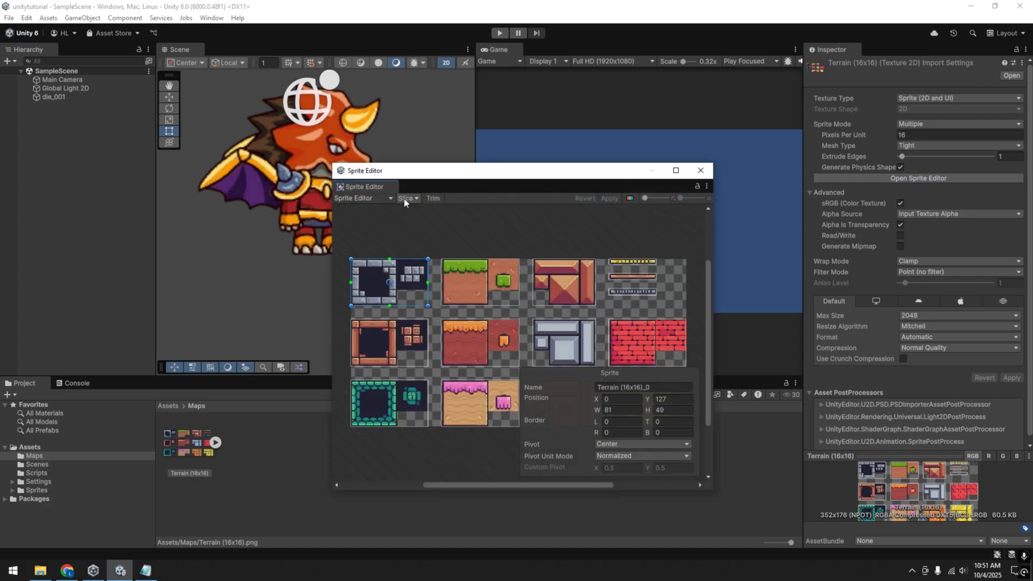
pyautogui.click(407, 199)
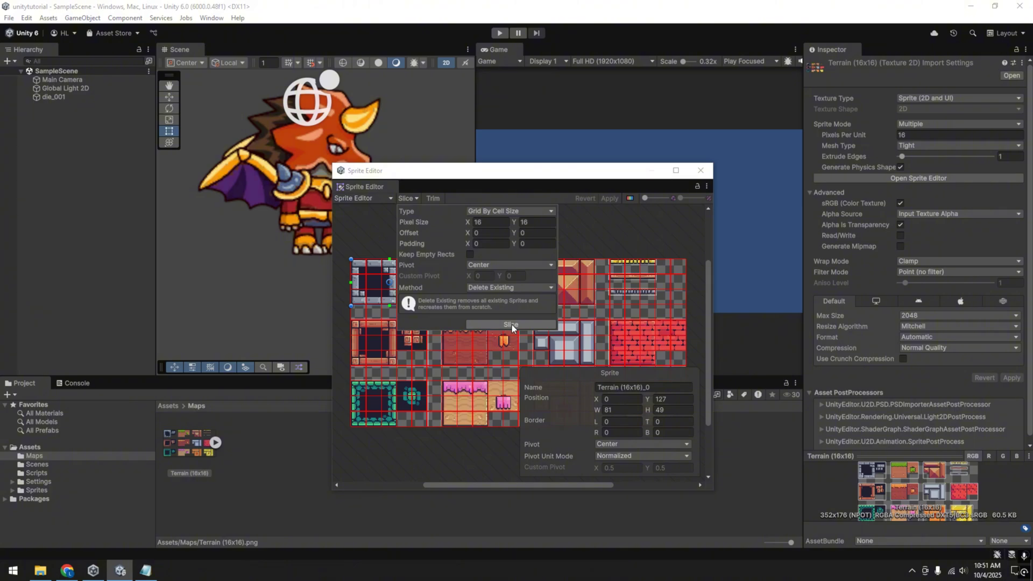
pyautogui.click(496, 224)
pyautogui.write('16')
pyautogui.click(541, 223)
pyautogui.write('1')
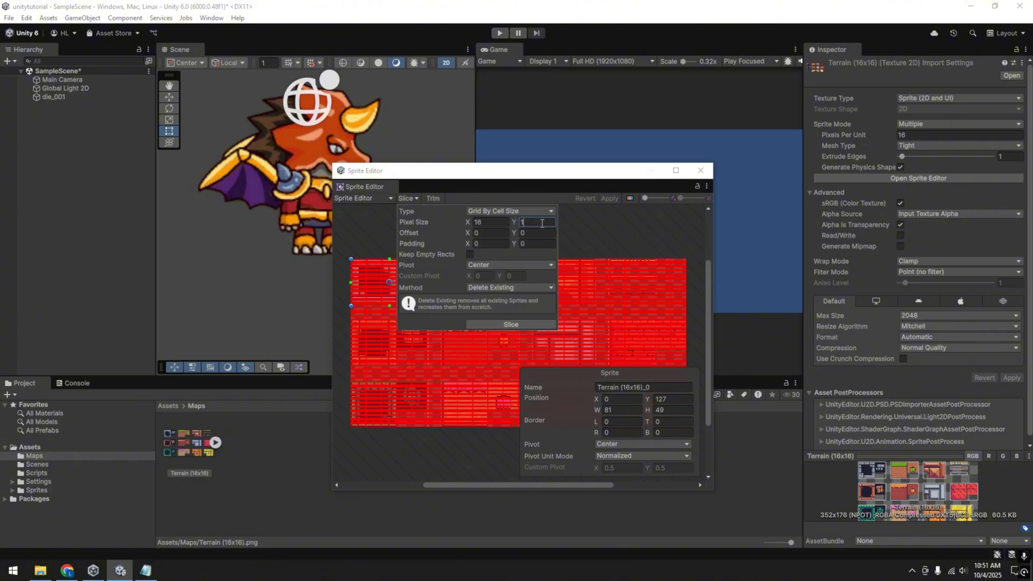
pyautogui.write('6')
pyautogui.click(501, 325)
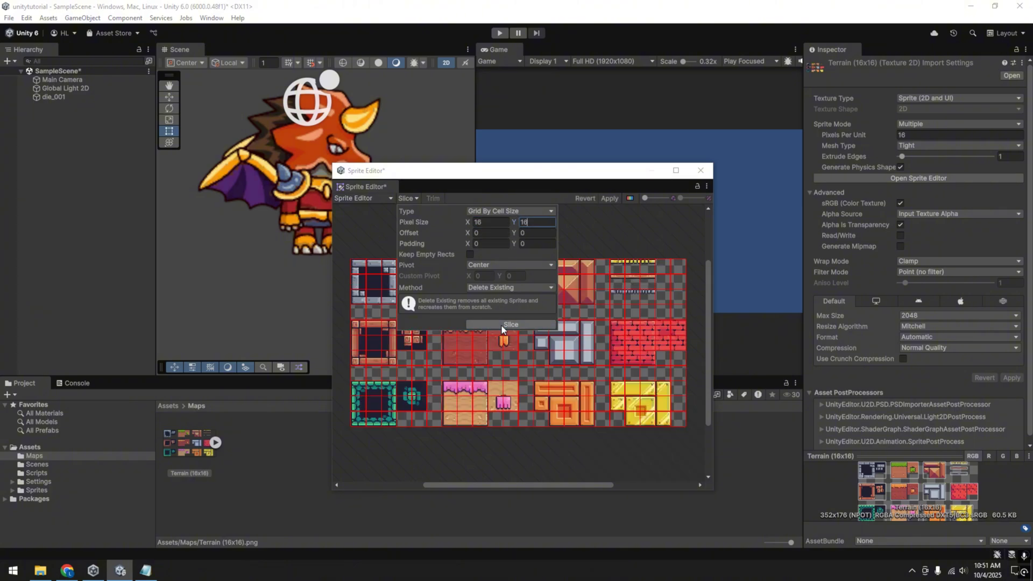
pyautogui.click(608, 198)
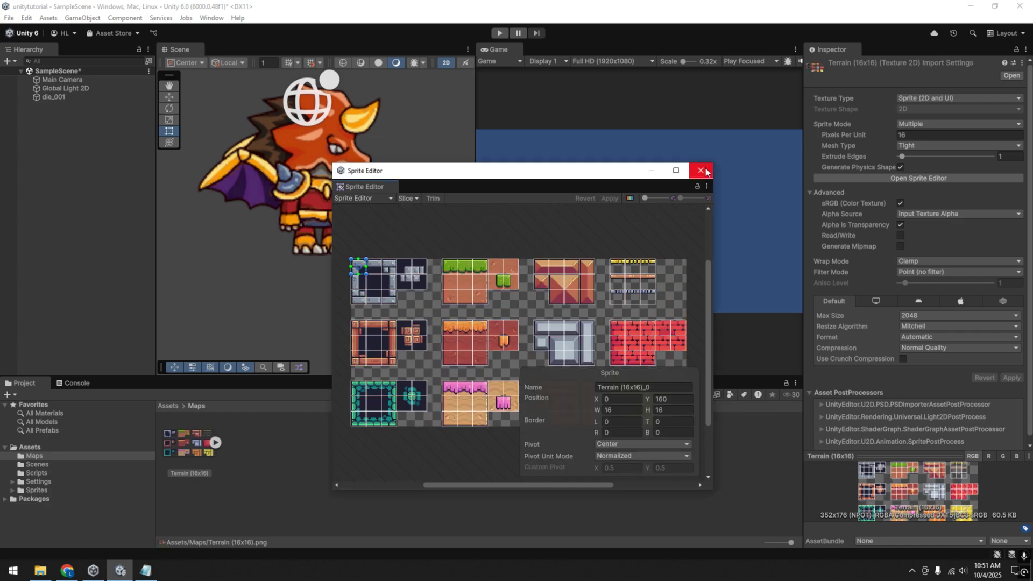
pyautogui.click(701, 171)
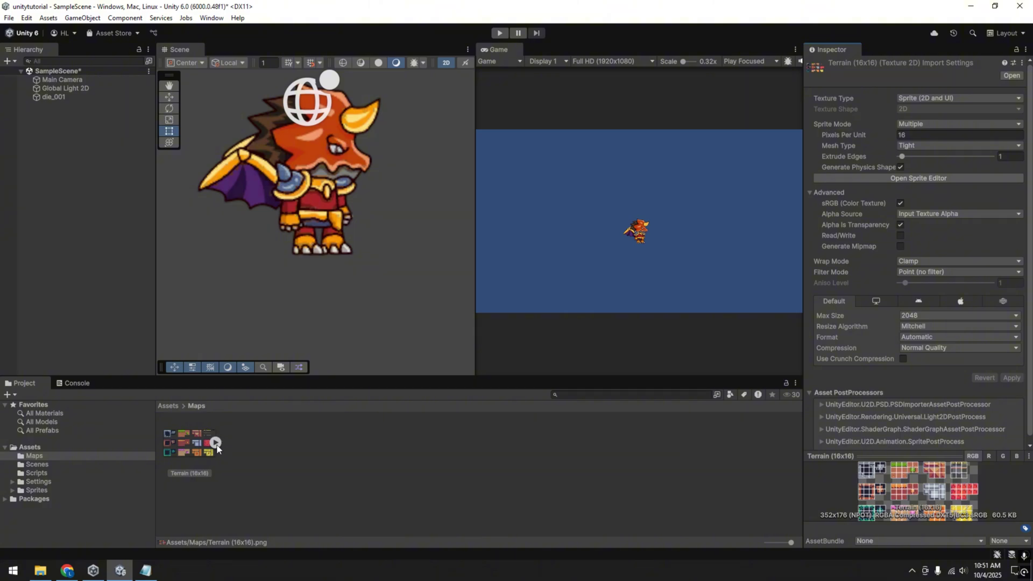
# - Create a rectangular 2D tilemap in the scene and rename it Terrain
pyautogui.rightClick(76, 147)
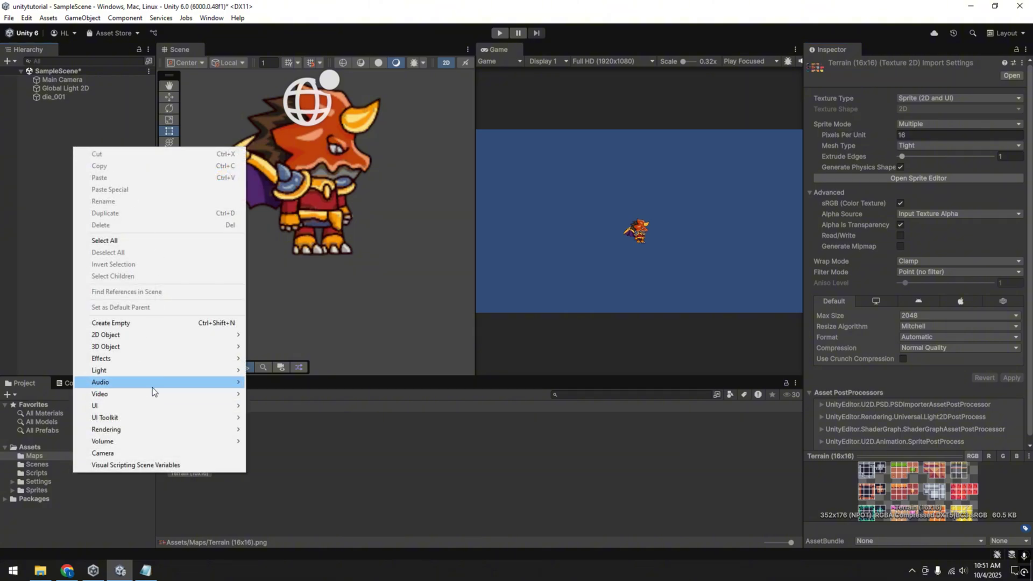
pyautogui.moveTo(149, 335)
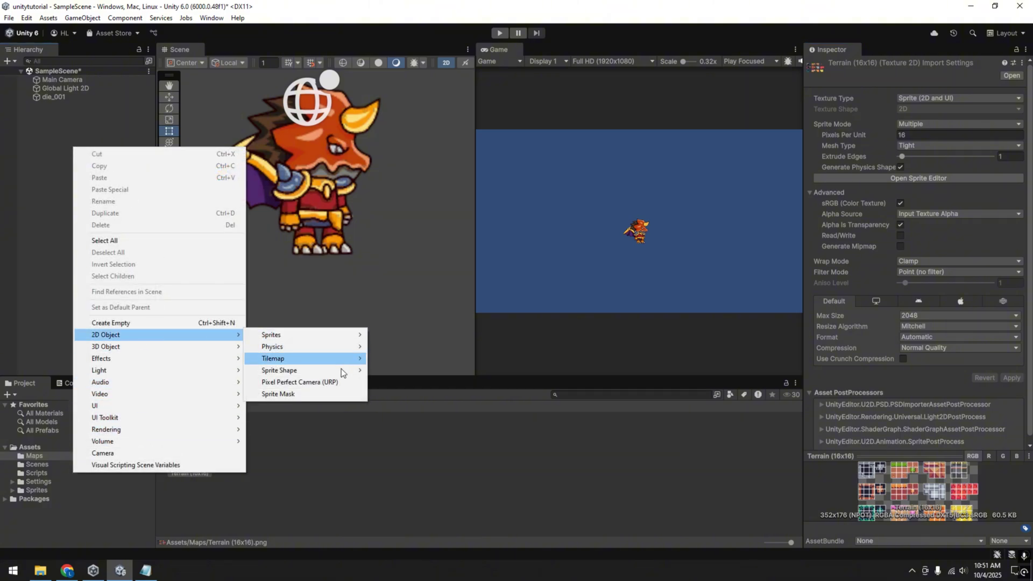
pyautogui.moveTo(299, 377)
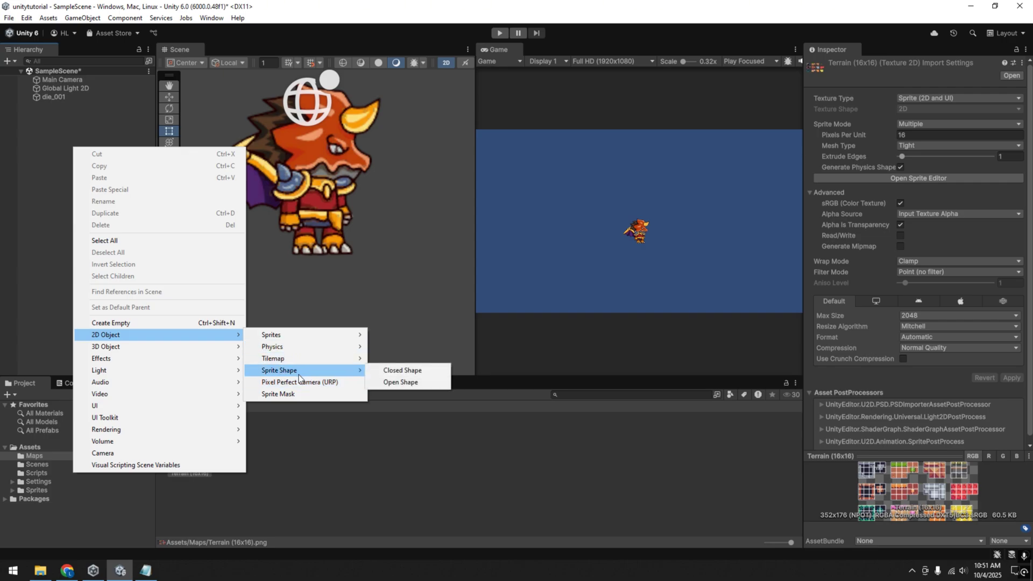
pyautogui.moveTo(312, 360)
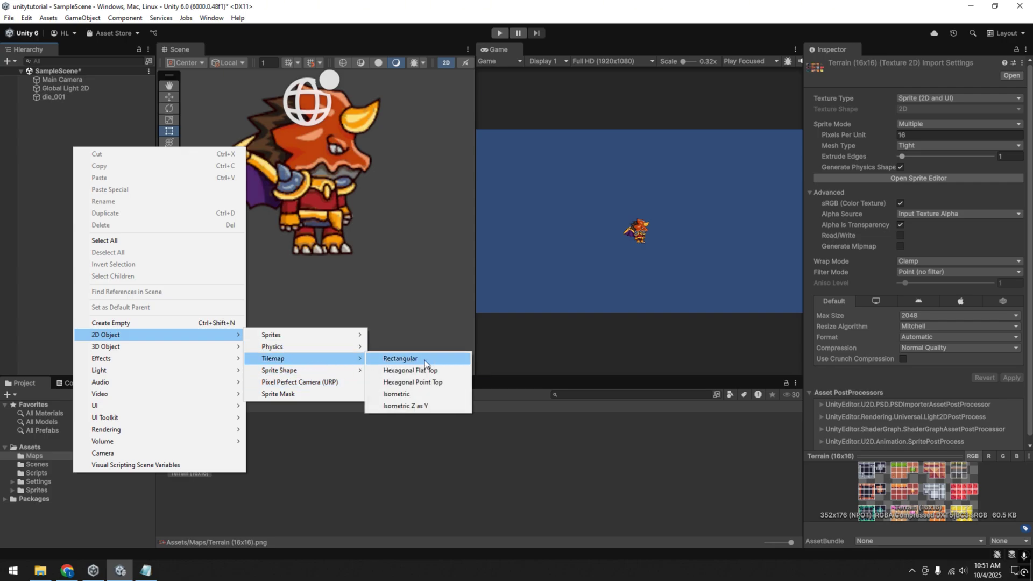
pyautogui.click(401, 359)
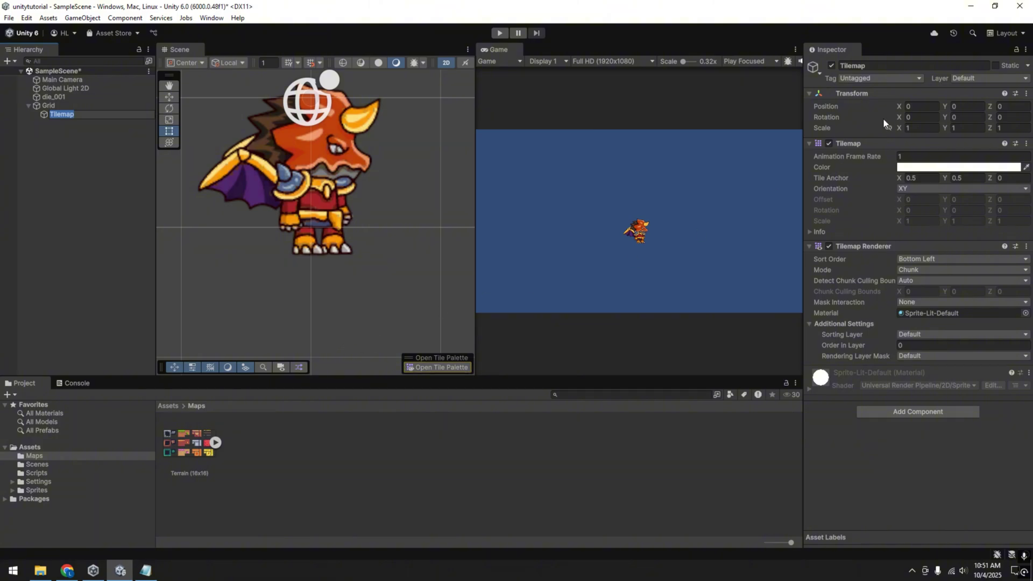
pyautogui.click(893, 64)
pyautogui.write('Terrain')
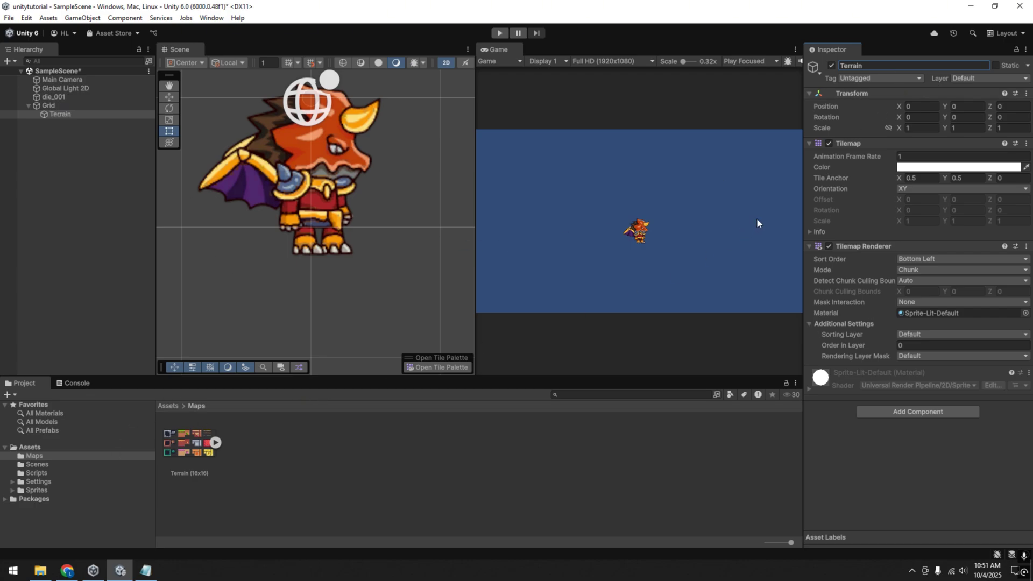
# - Open the Tile Palette and create a new rectangular palette named Terrai, saved in the Maps folder
pyautogui.click(211, 17)
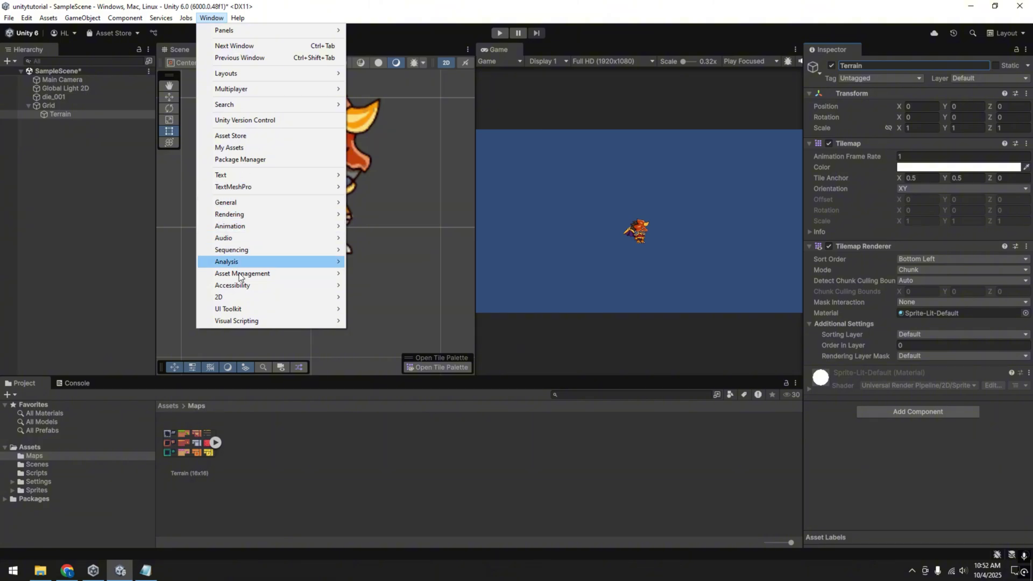
pyautogui.moveTo(265, 297)
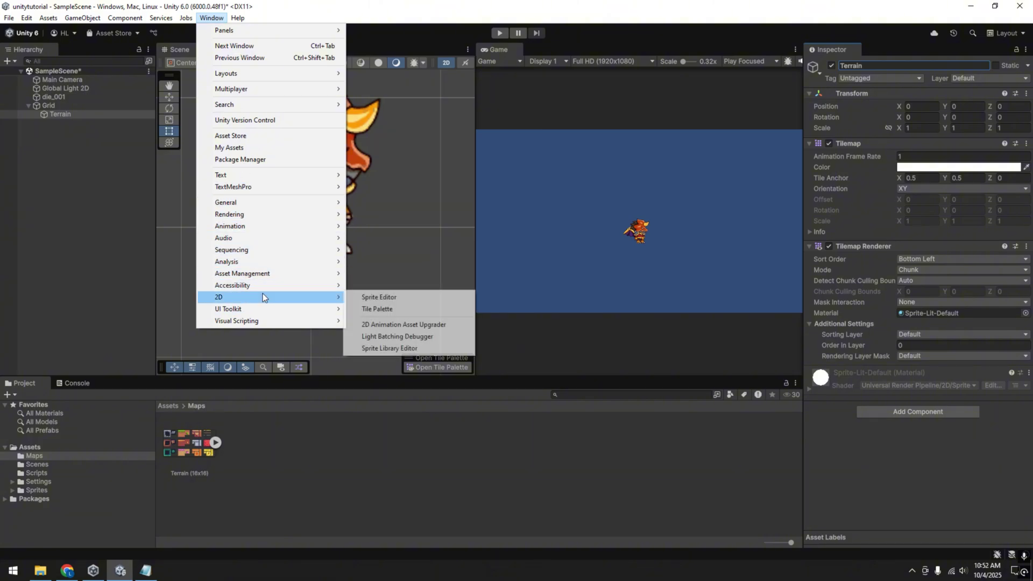
pyautogui.click(414, 308)
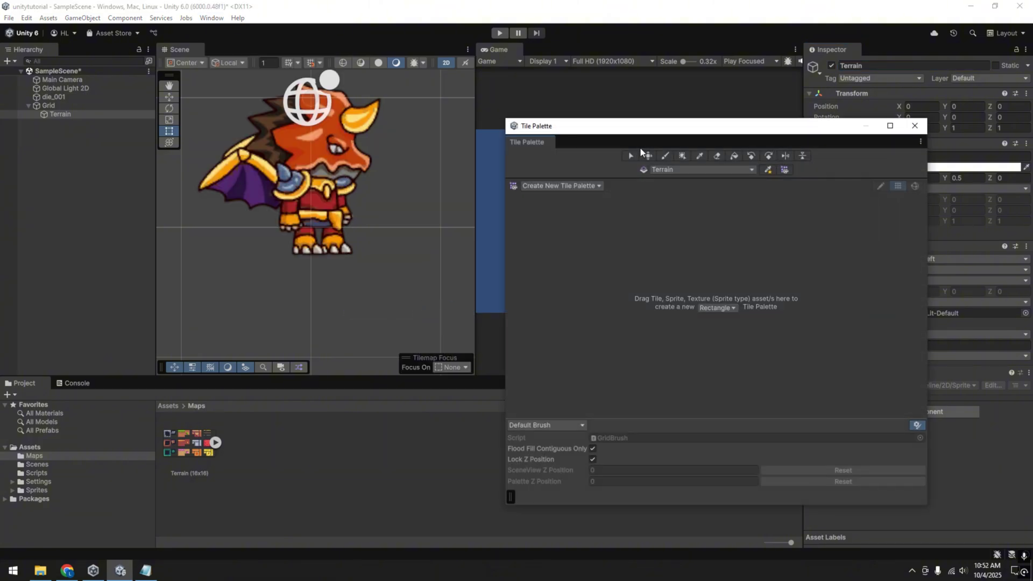
pyautogui.click(574, 186)
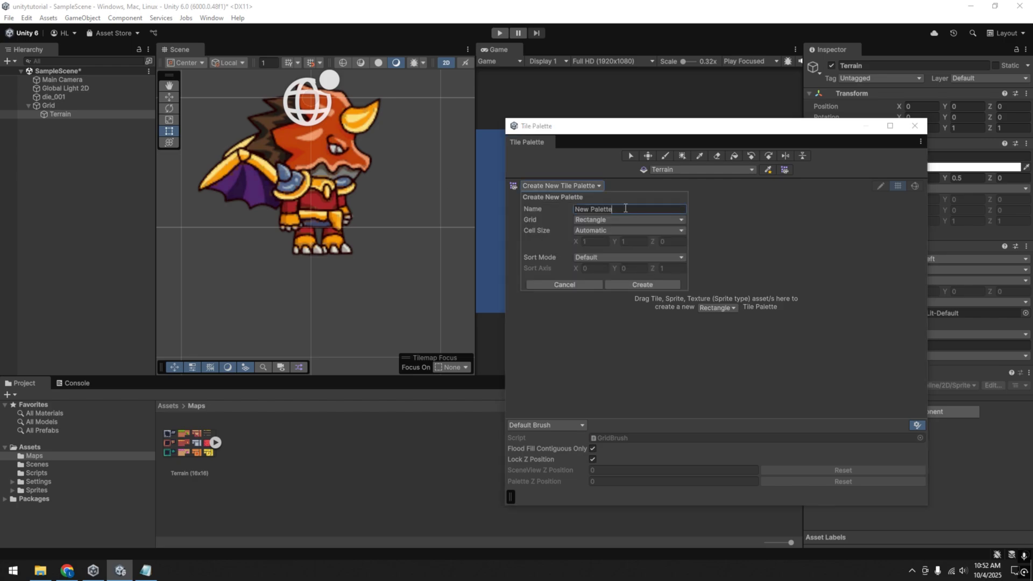
pyautogui.click(625, 209)
pyautogui.write('Terra')
pyautogui.click(632, 284)
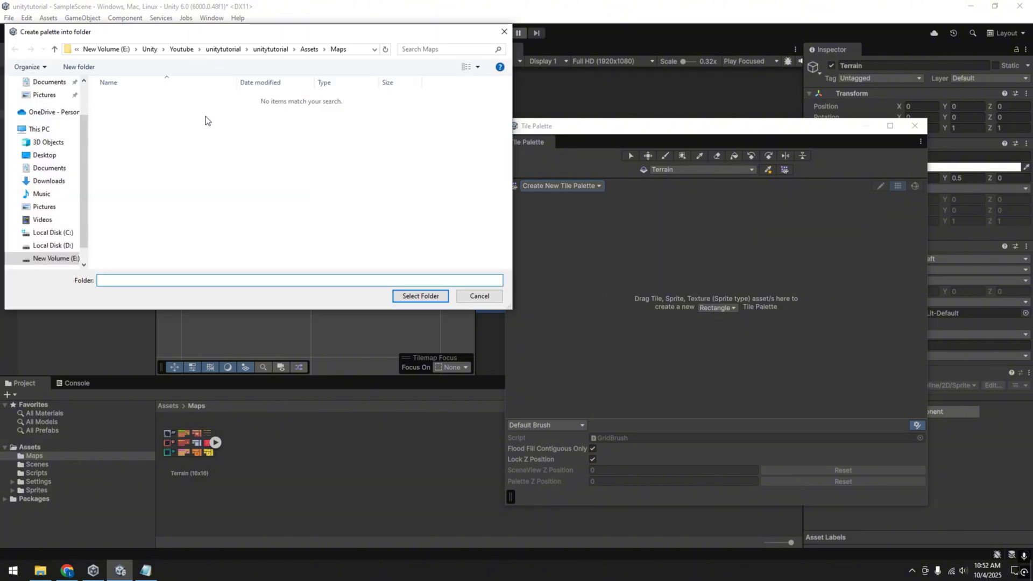
pyautogui.click(424, 297)
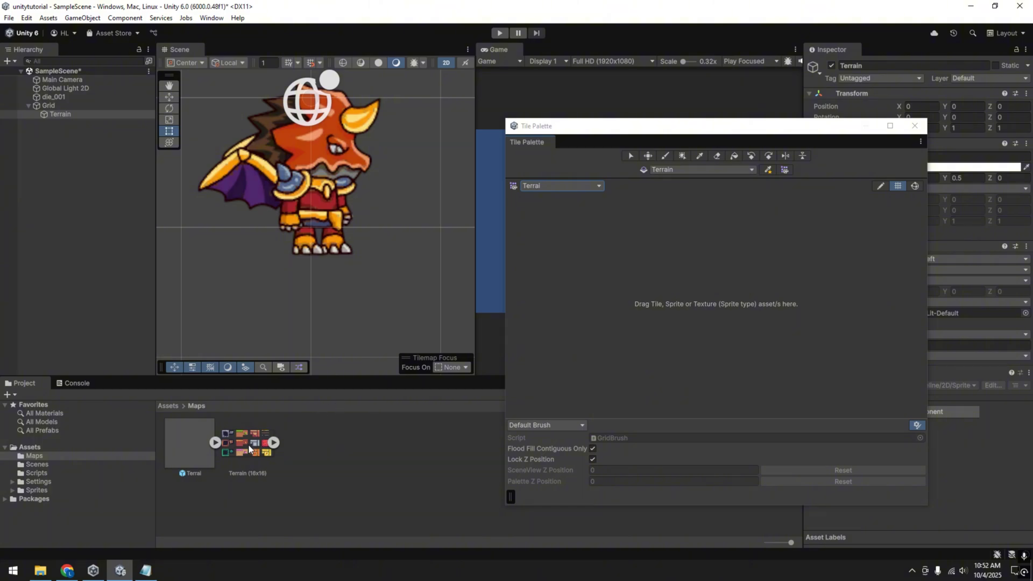
# - Add the Terrain (16x16) sprite sheet to the new palette, generating its tiles into the Maps folder, and look through the generated tiles
pyautogui.moveTo(248, 444); pyautogui.dragTo(702, 244)
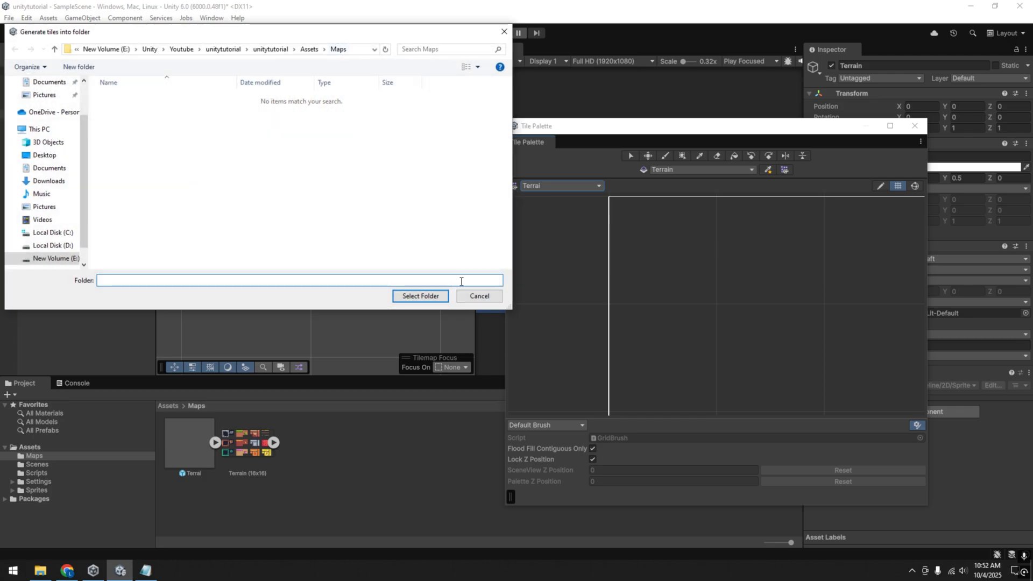
pyautogui.click(420, 296)
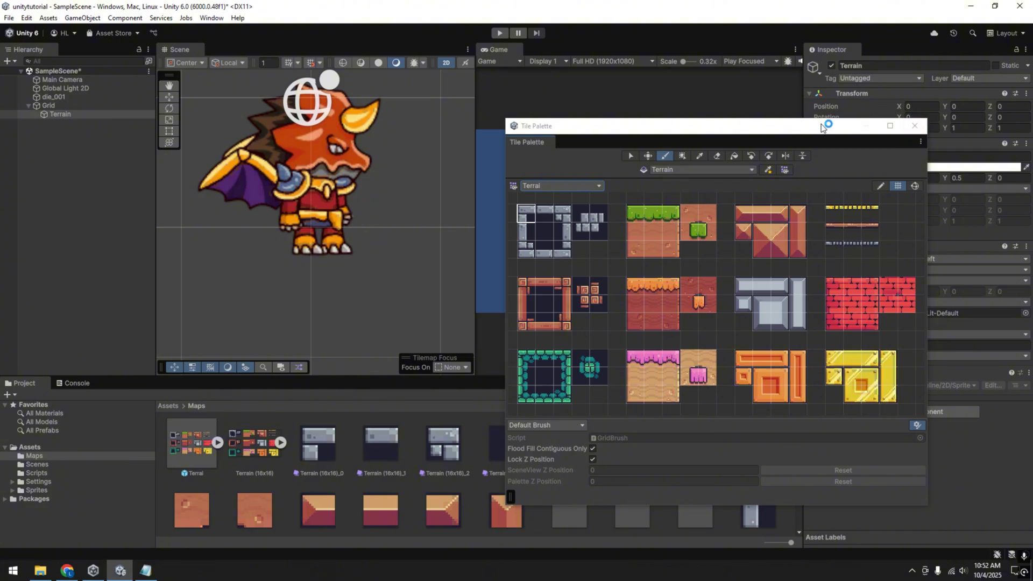
pyautogui.moveTo(820, 128); pyautogui.dragTo(907, 34)
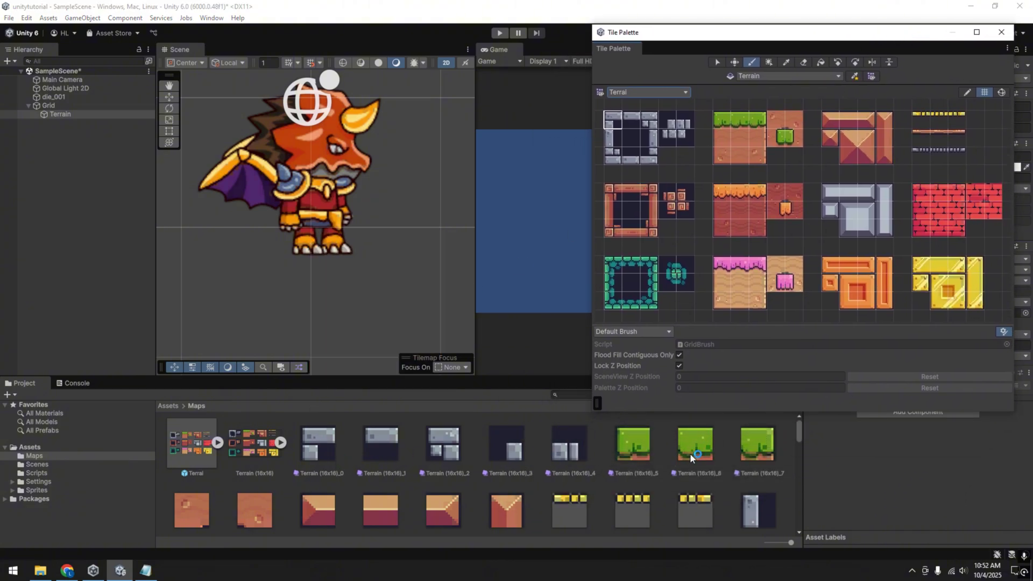
pyautogui.scroll(-4, 690, 453)
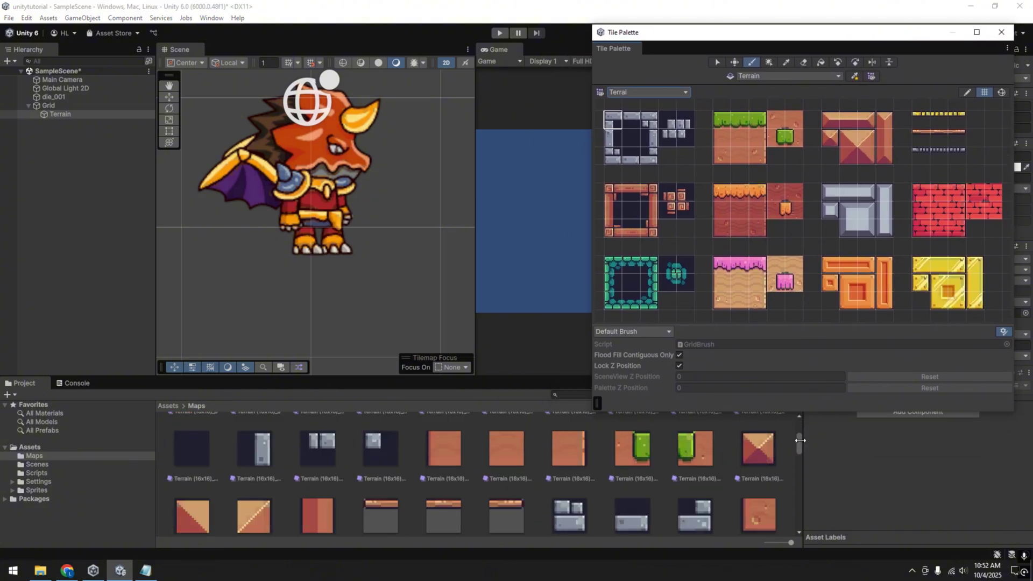
pyautogui.moveTo(800, 440); pyautogui.dragTo(796, 415)
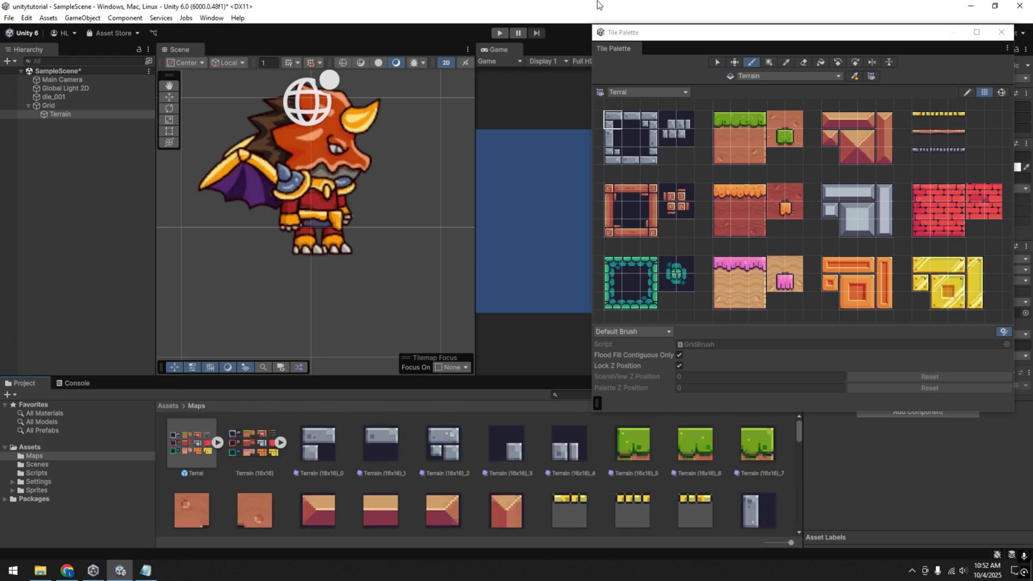
# - Pick the middle column of the green grass block, three tiles tall, and paint a strip of ground from the camera frame's lower-left corner
pyautogui.press('i')
pyautogui.scroll(-8, 337, 244)
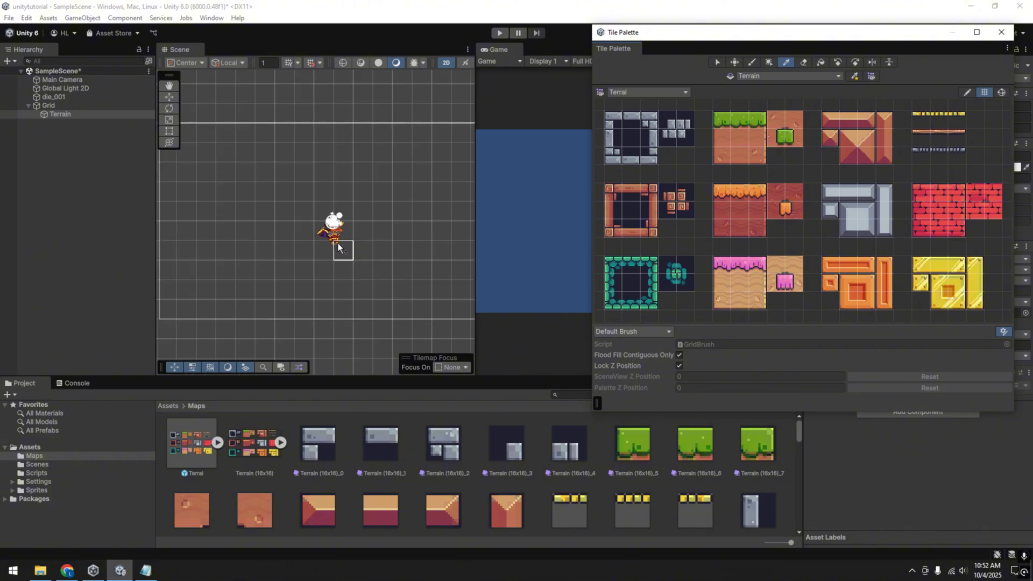
pyautogui.press('b')
pyautogui.click(746, 119)
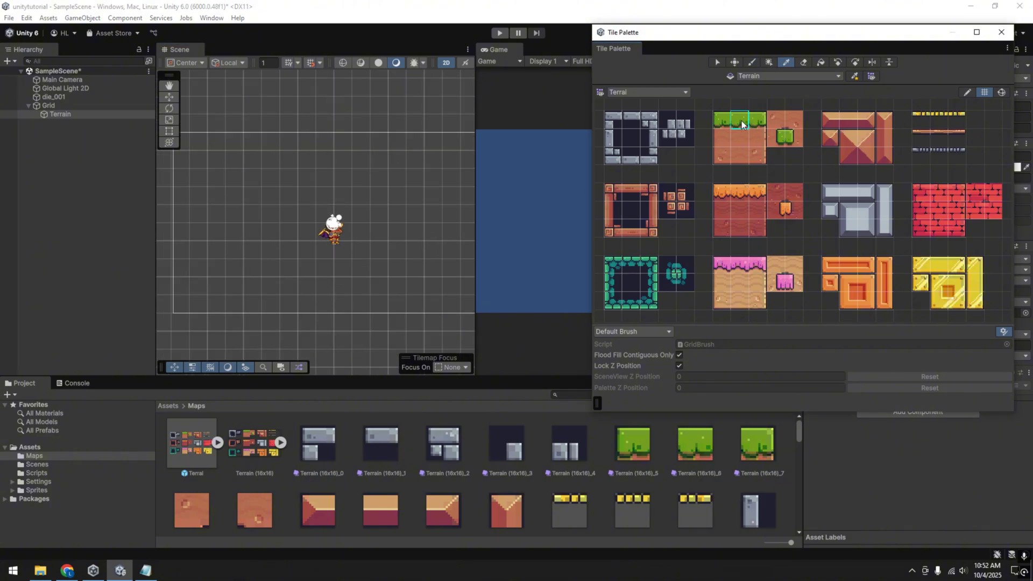
pyautogui.click(741, 136)
pyautogui.moveTo(739, 120); pyautogui.dragTo(740, 158)
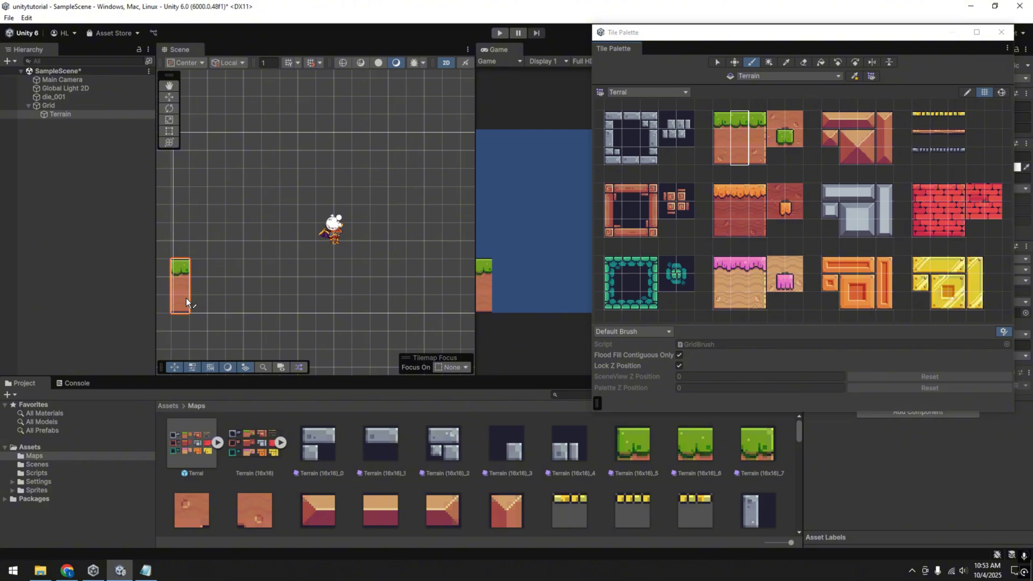
pyautogui.moveTo(186, 298); pyautogui.dragTo(315, 298)
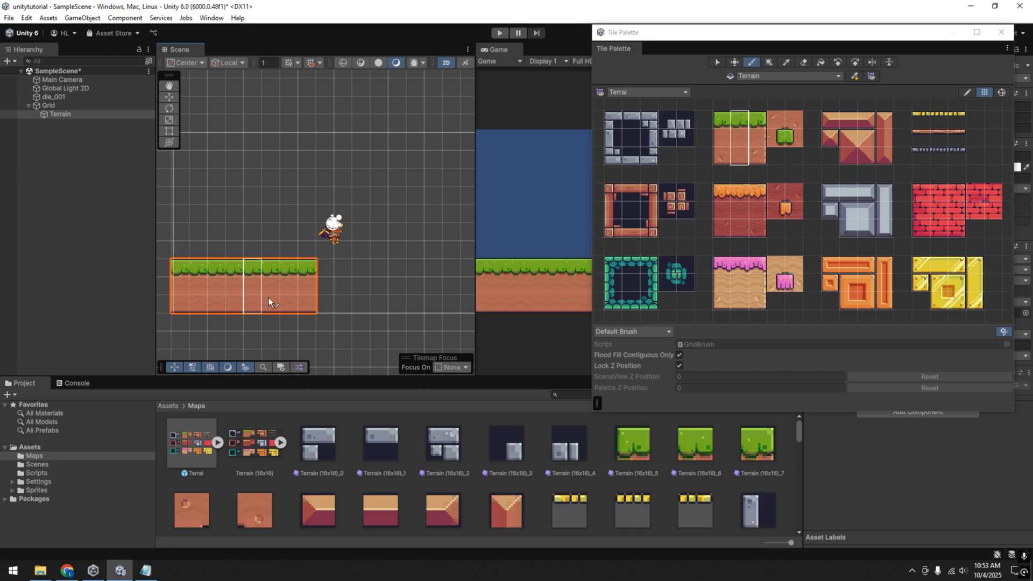
# - Erase the last four tile columns at the right end of the painted grass ground
pyautogui.click(804, 62)
pyautogui.moveTo(311, 312); pyautogui.dragTo(276, 312)
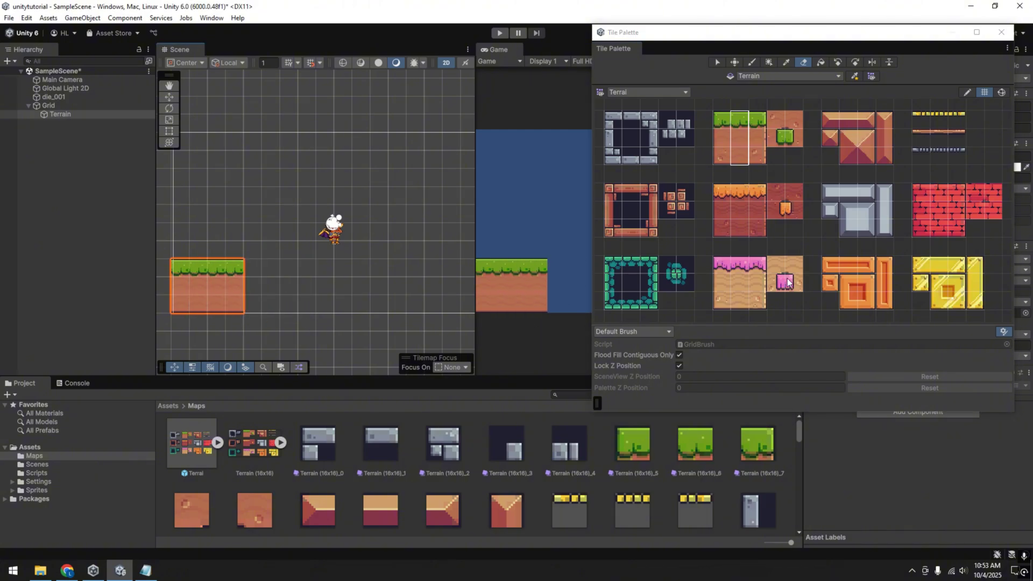
# - Paint the grass ground onward past the camera frame, adding a section two tiles lower and continuing beyond it at the original height
pyautogui.click(751, 62)
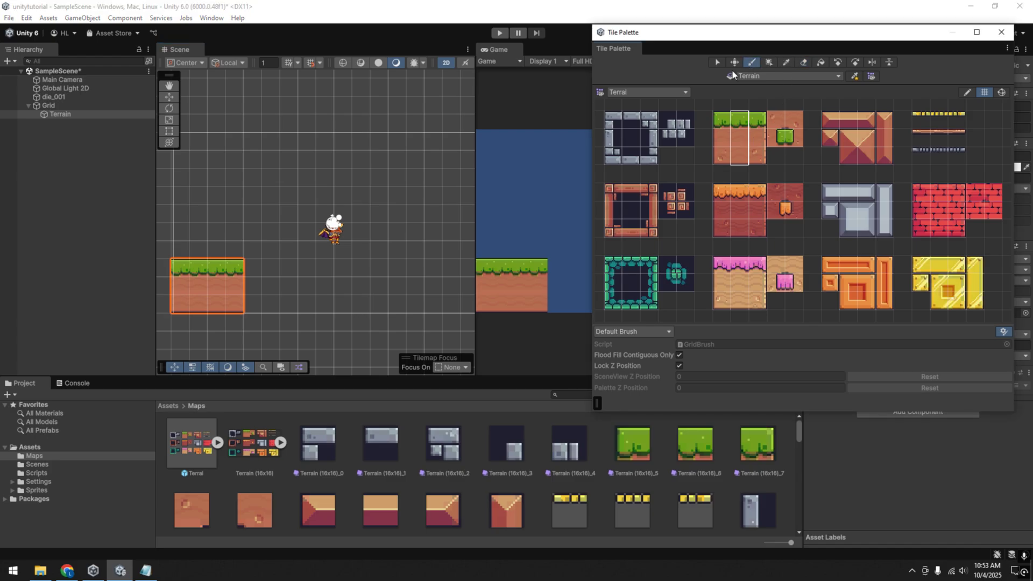
pyautogui.moveTo(245, 296)
pyautogui.mouseDown()
pyautogui.moveTo(422, 302)
pyautogui.moveTo(240, 300)
pyautogui.mouseUp()
pyautogui.scroll(-5, 421, 302)
pyautogui.moveTo(473, 325); pyautogui.dragTo(363, 271, button='middle')
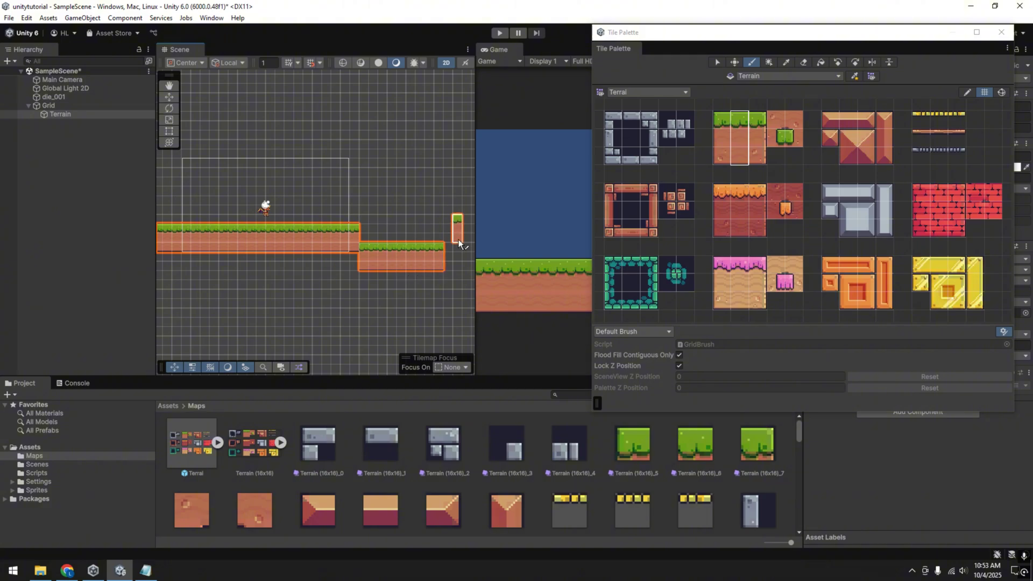
pyautogui.moveTo(424, 196); pyautogui.dragTo(284, 196, button='middle')
pyautogui.moveTo(310, 248); pyautogui.dragTo(449, 248)
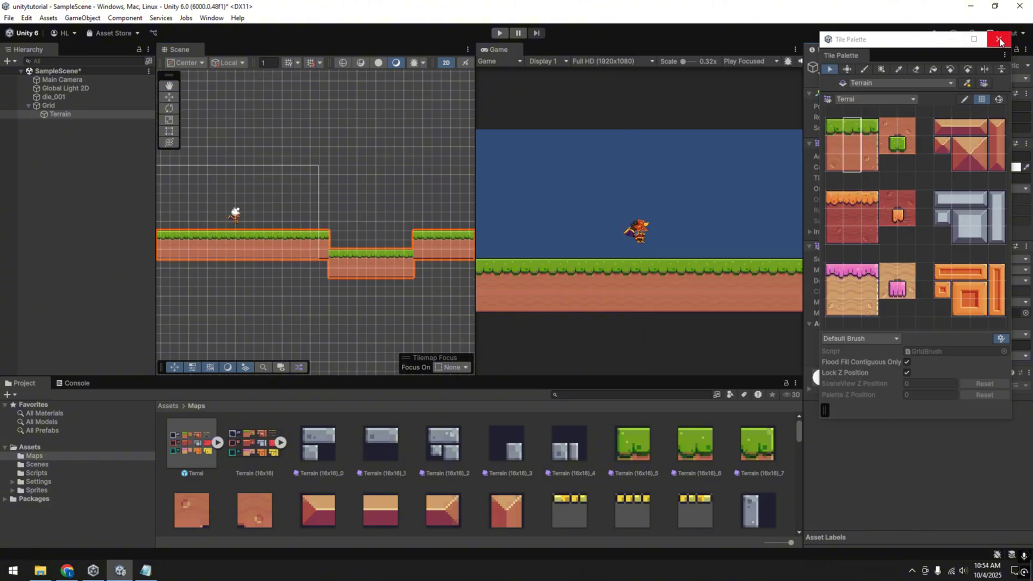
# - Close the tile palette, add a Tilemap Collider 2D component to the Terrain tilemap and set its tag to Ground
pyautogui.click(999, 40)
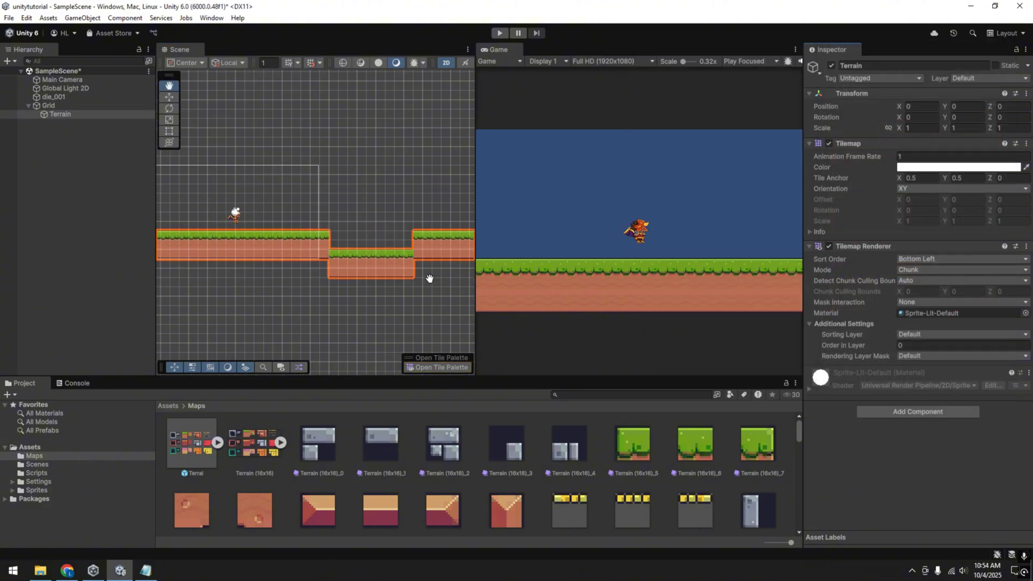
pyautogui.click(905, 414)
pyautogui.write('collider')
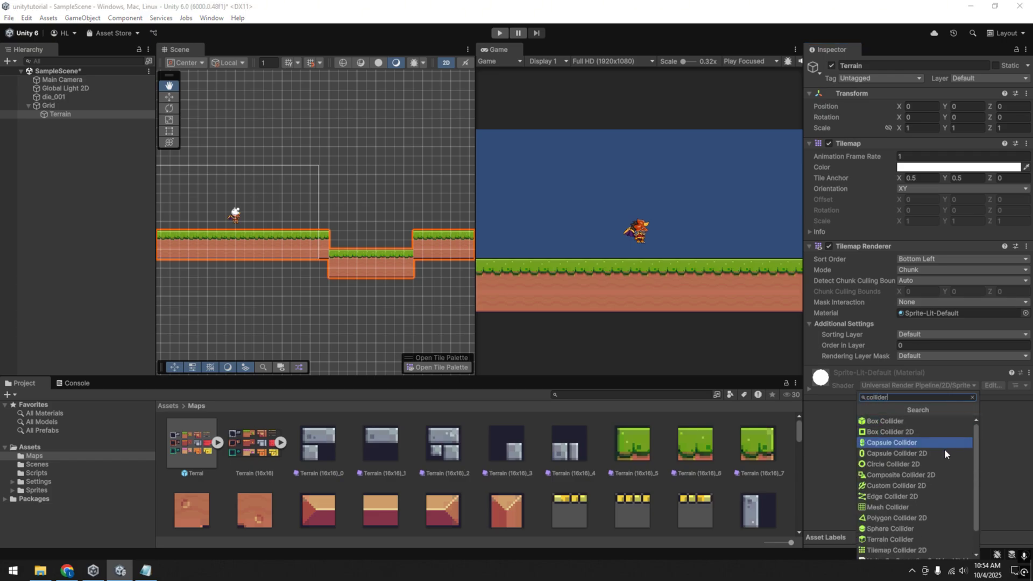
pyautogui.write('2d')
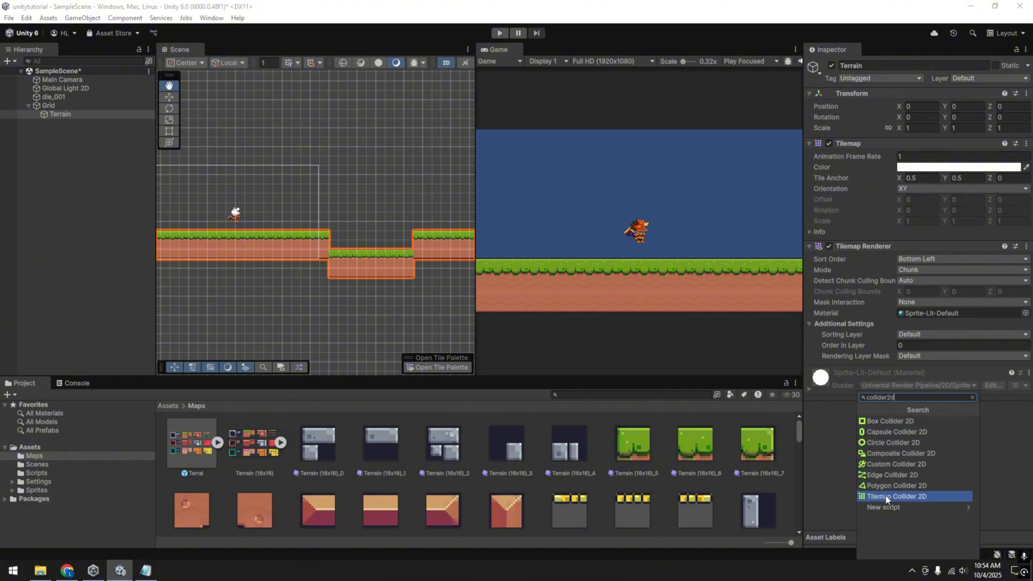
pyautogui.click(941, 496)
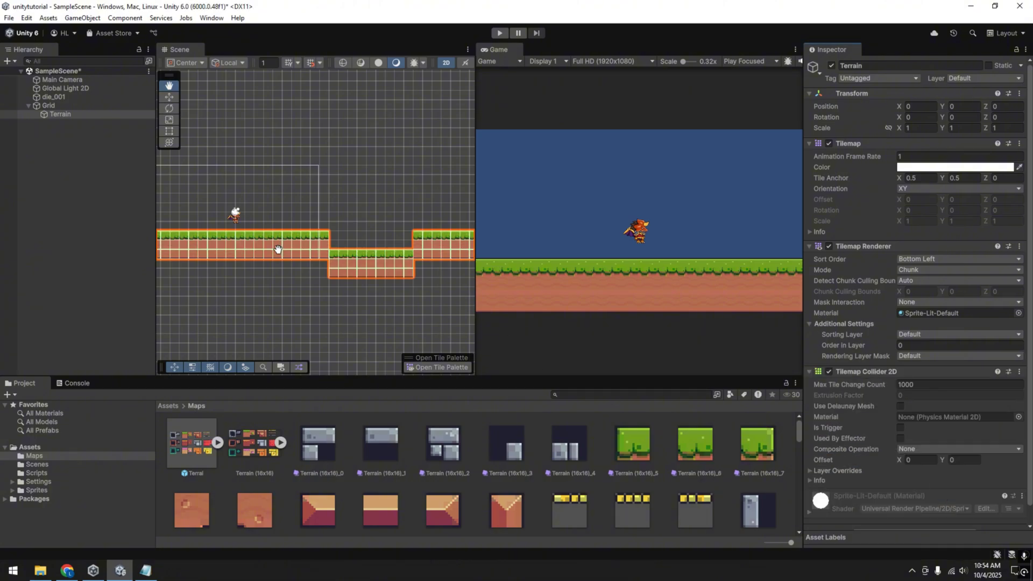
pyautogui.click(867, 78)
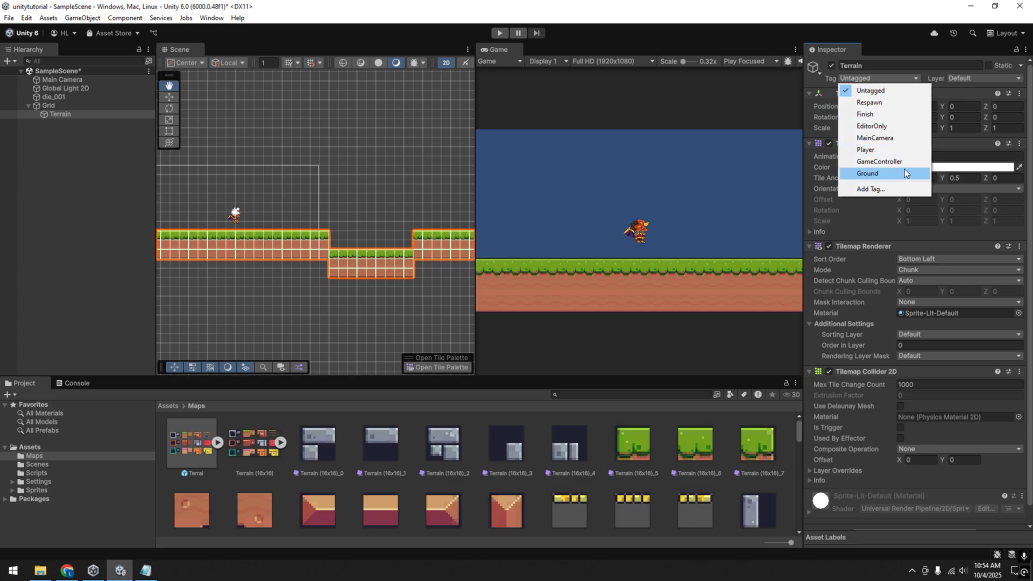
pyautogui.click(877, 174)
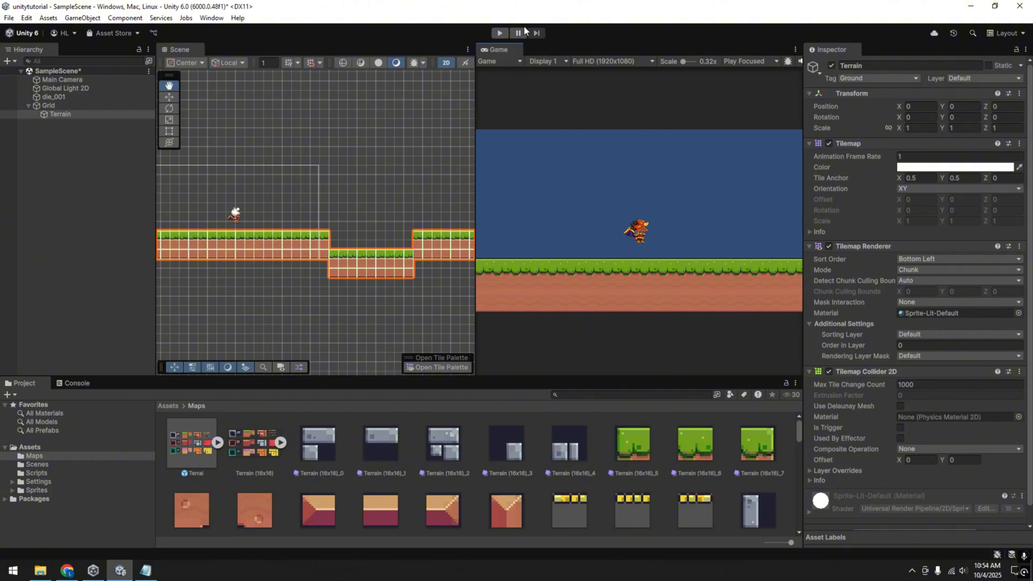
# - Playtest the scene by running and jumping the character back and forth on the grass ground, and end the playtest
pyautogui.click(501, 34)
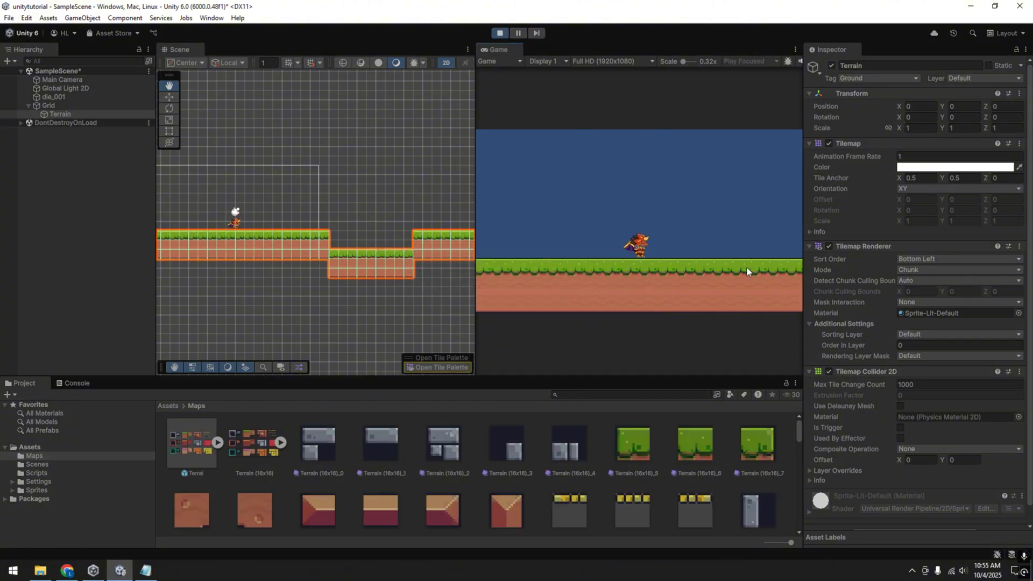
pyautogui.press('a')
pyautogui.press('space')
pyautogui.press('a')
pyautogui.press('d')
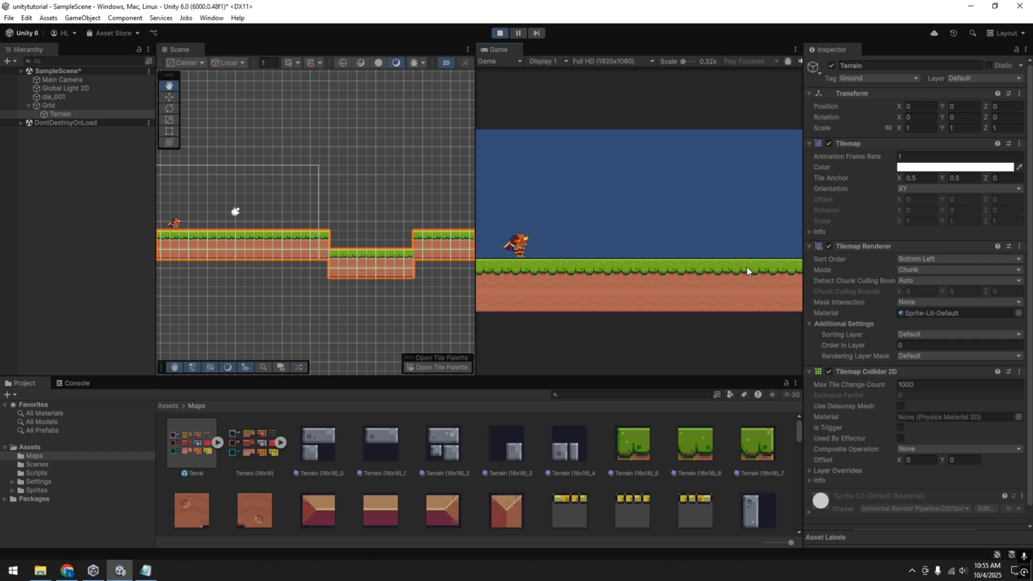
pyautogui.press('space')
pyautogui.press('space')
pyautogui.press('d')
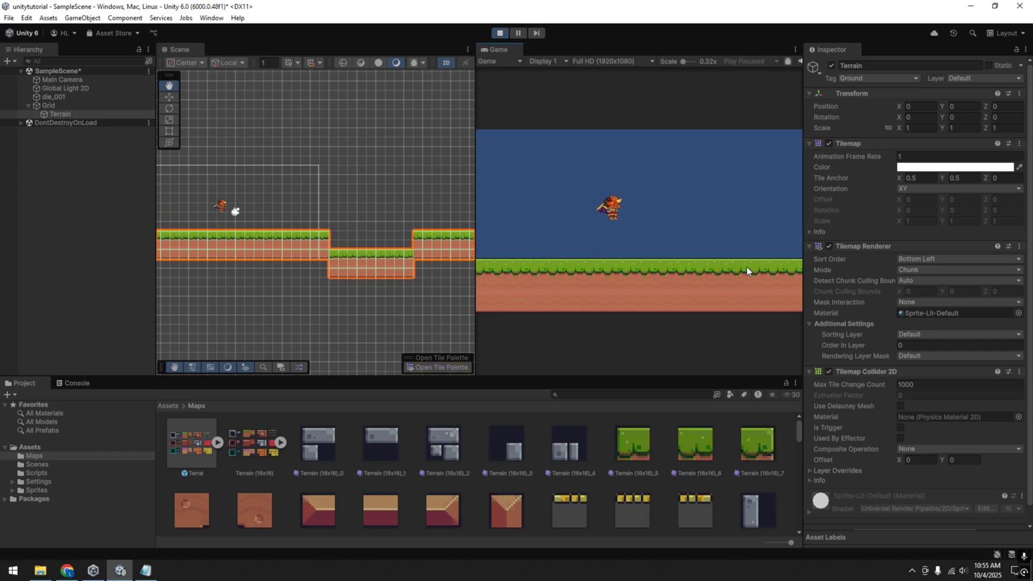
pyautogui.press('space')
pyautogui.press('d')
pyautogui.press('a')
pyautogui.press('space')
pyautogui.press('d')
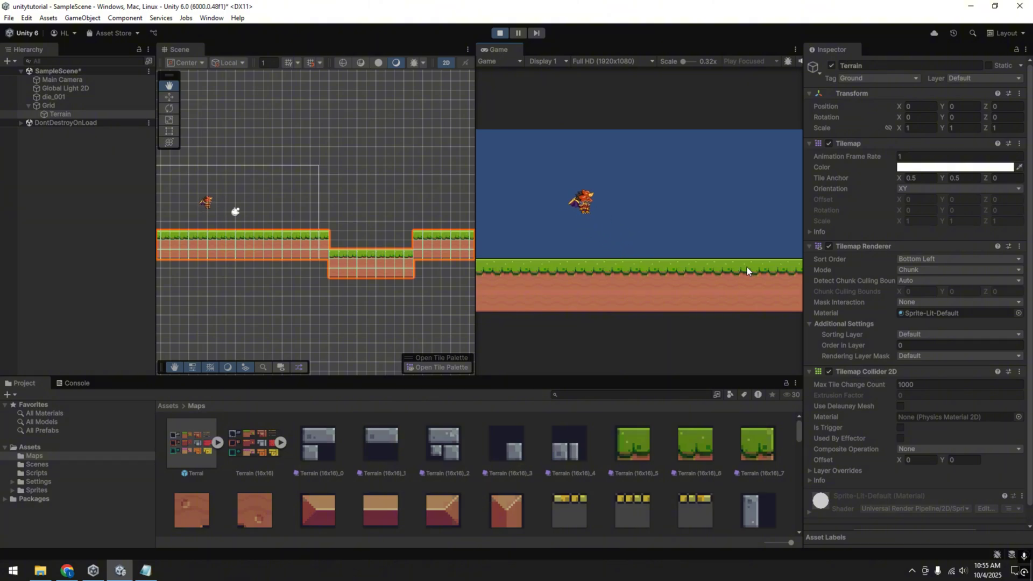
pyautogui.press('a')
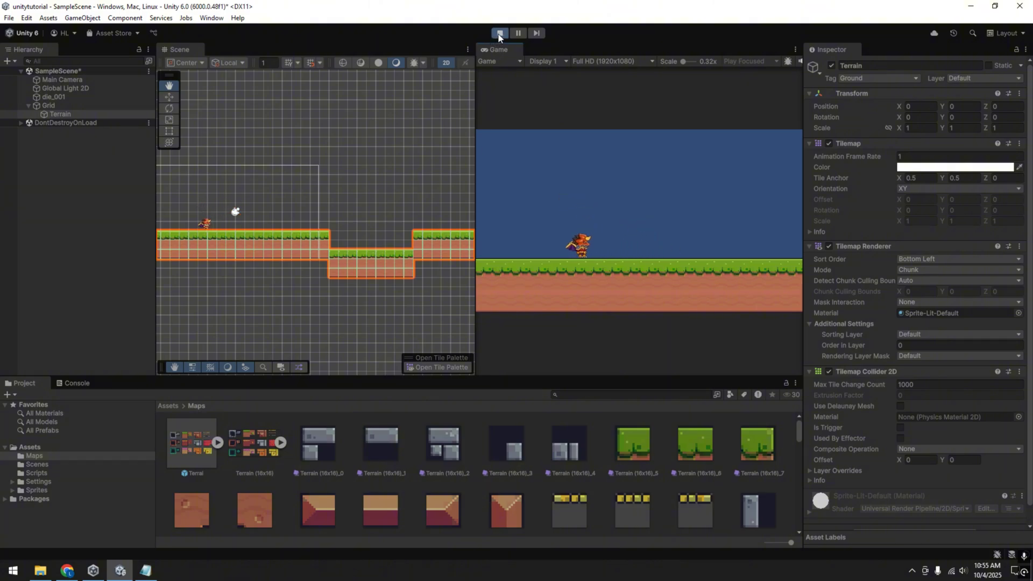
pyautogui.click(499, 34)
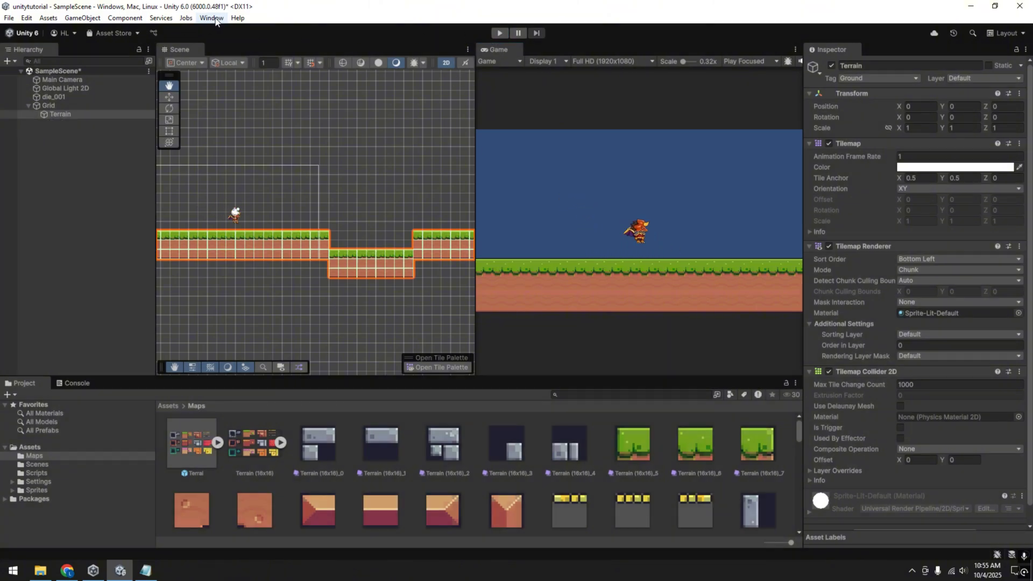
# - Reopen the tile palette and try placing the 2x2 grey stone block above the ground, ahead of the character
pyautogui.click(211, 18)
pyautogui.moveTo(305, 262)
pyautogui.click(451, 312)
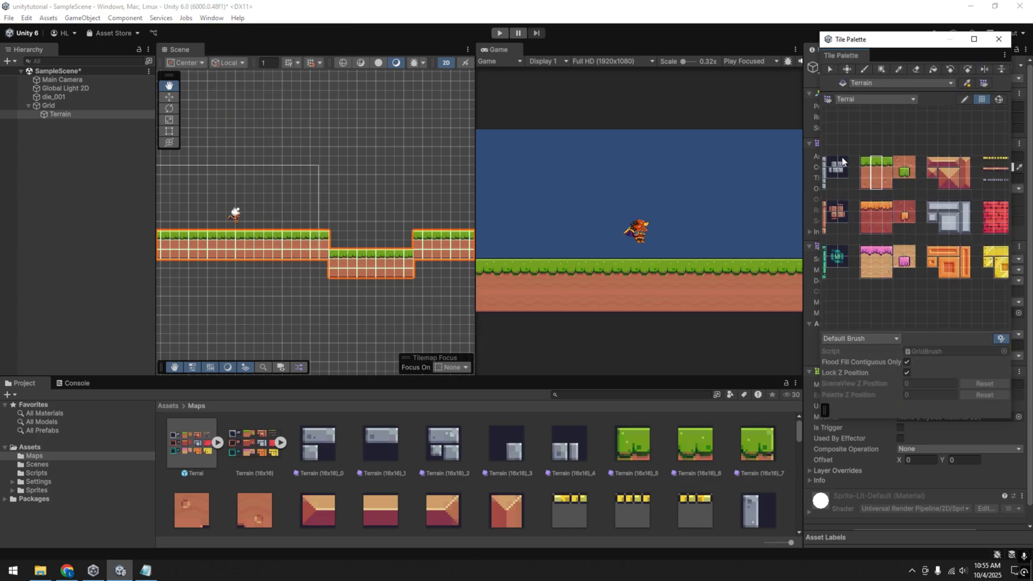
pyautogui.click(958, 221)
pyautogui.click(283, 211)
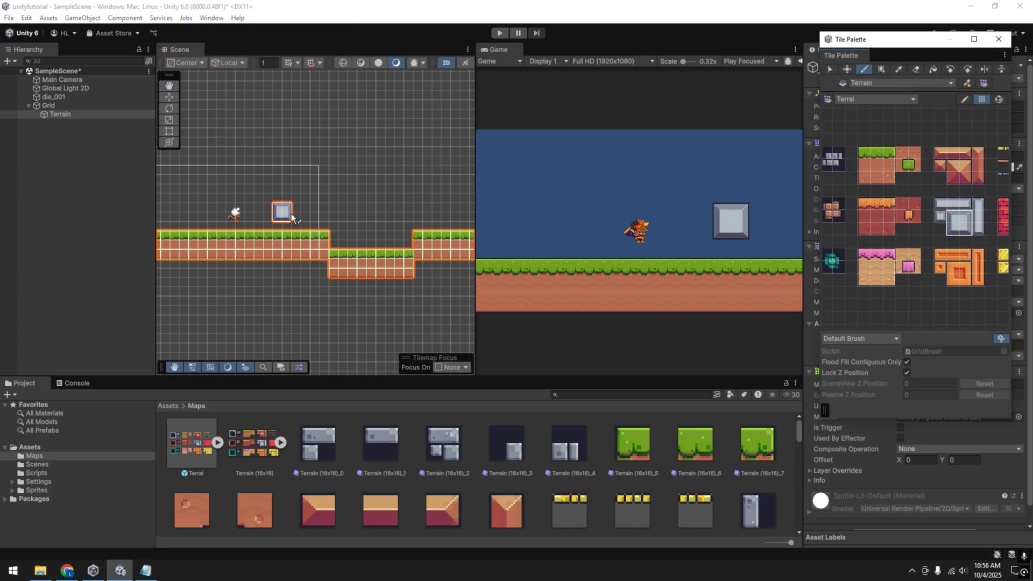
# - Paint five single red brick tiles as a stepped peak ahead of the character, and erase the lowest brick on its far side
pyautogui.click(1004, 216)
pyautogui.click(288, 208)
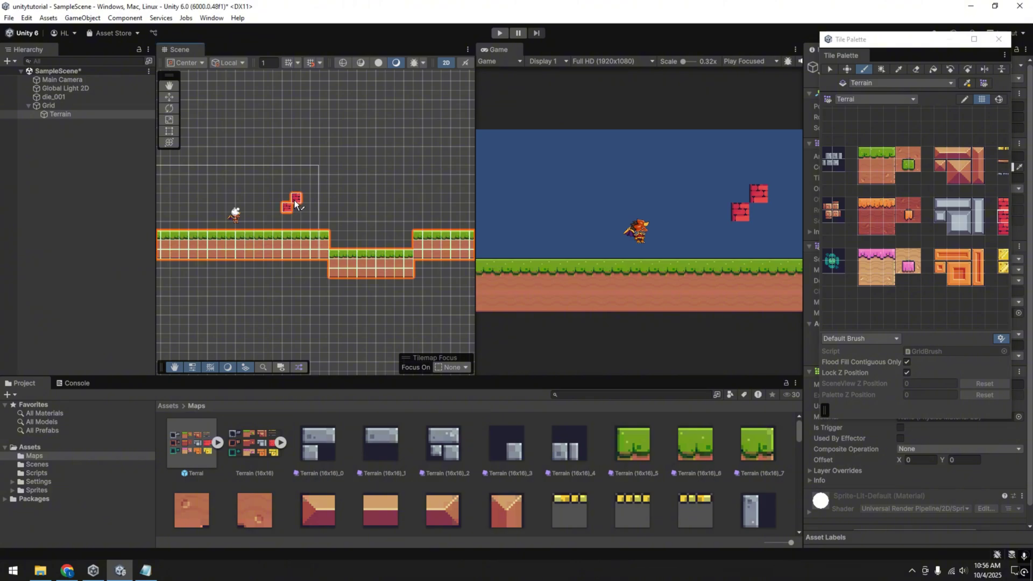
pyautogui.click(295, 200)
pyautogui.click(315, 216)
pyautogui.click(307, 206)
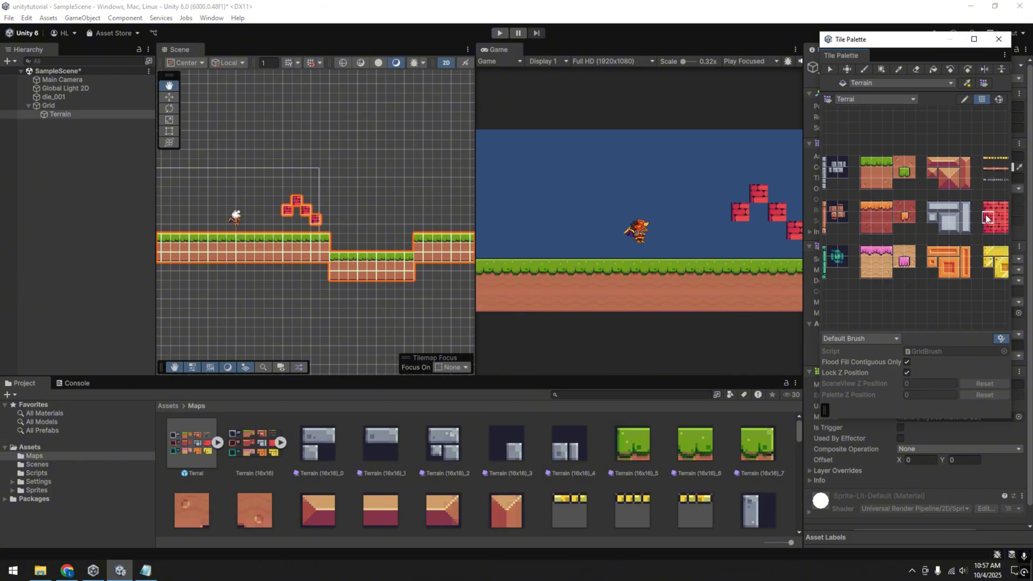
pyautogui.click(986, 218)
pyautogui.click(277, 220)
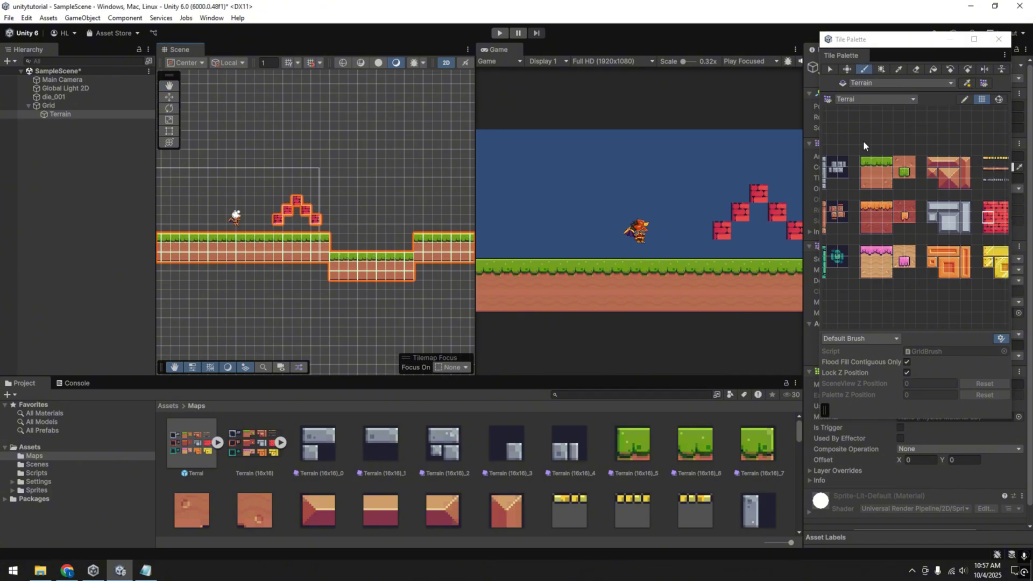
pyautogui.click(916, 70)
pyautogui.click(315, 221)
# - Playtest the scene by jumping the character onto and off the red brick steps and moving it back and forth
pyautogui.hotkey('ctrl', 'p')
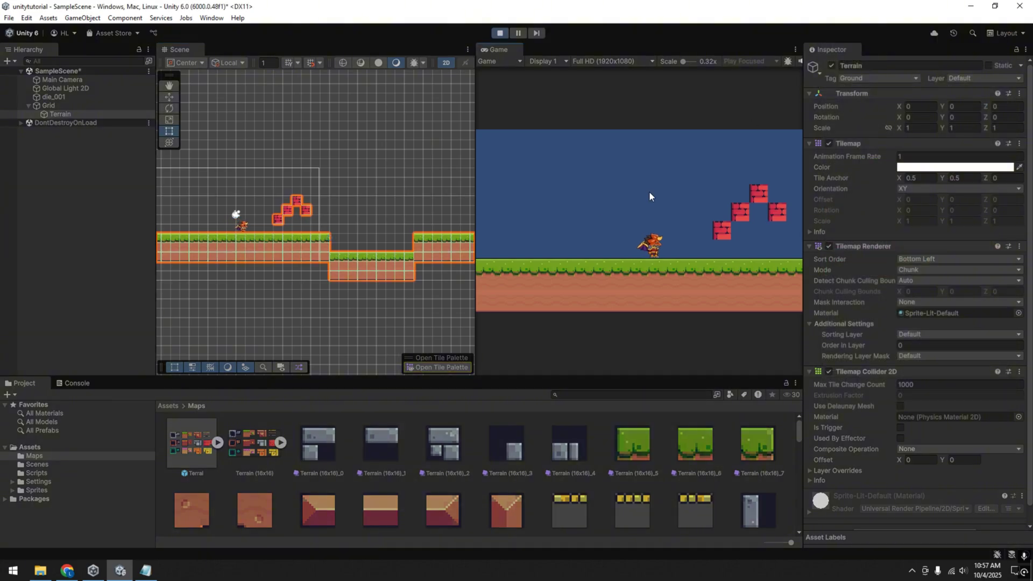
pyautogui.press('a')
pyautogui.press('space')
pyautogui.press('d')
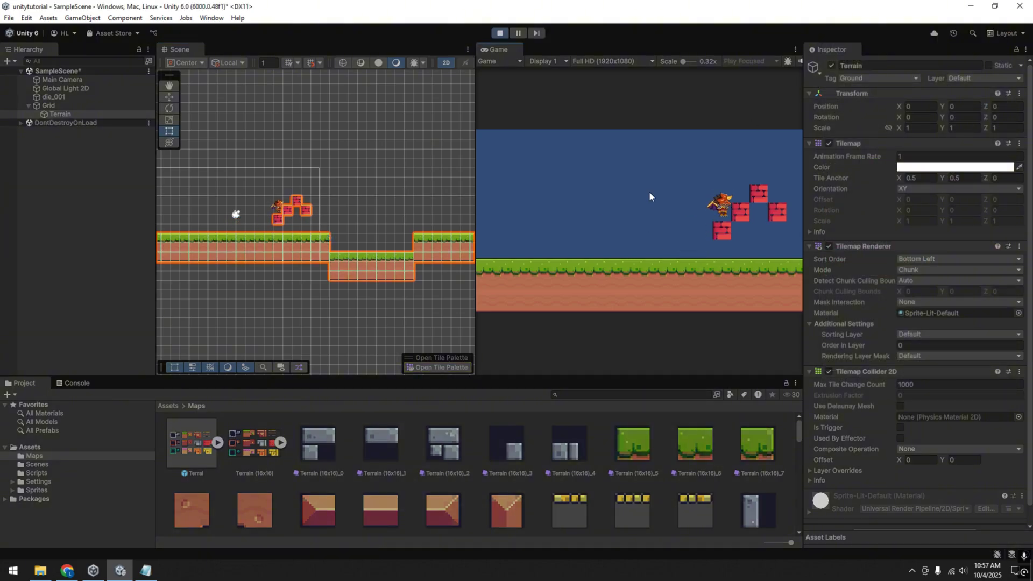
pyautogui.press('space')
pyautogui.press('d')
pyautogui.press('space')
pyautogui.press('d')
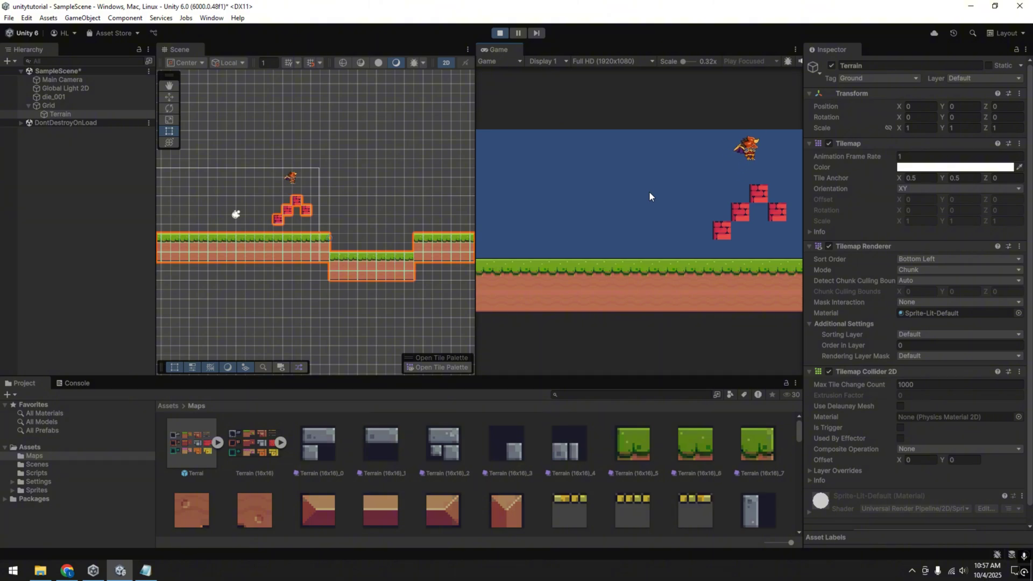
pyautogui.press('d')
pyautogui.press('a')
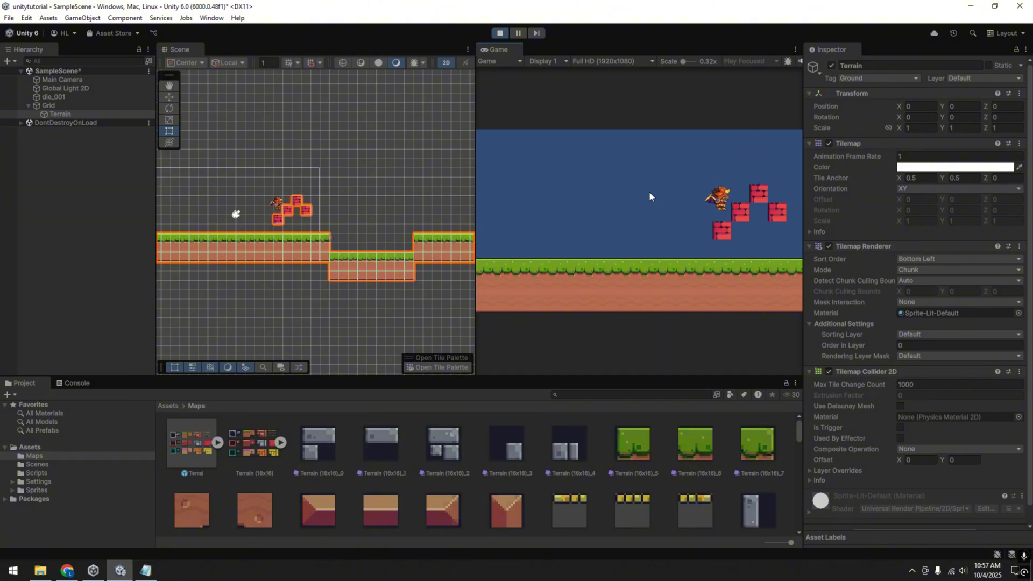
pyautogui.press('a')
pyautogui.press('space')
pyautogui.press('d')
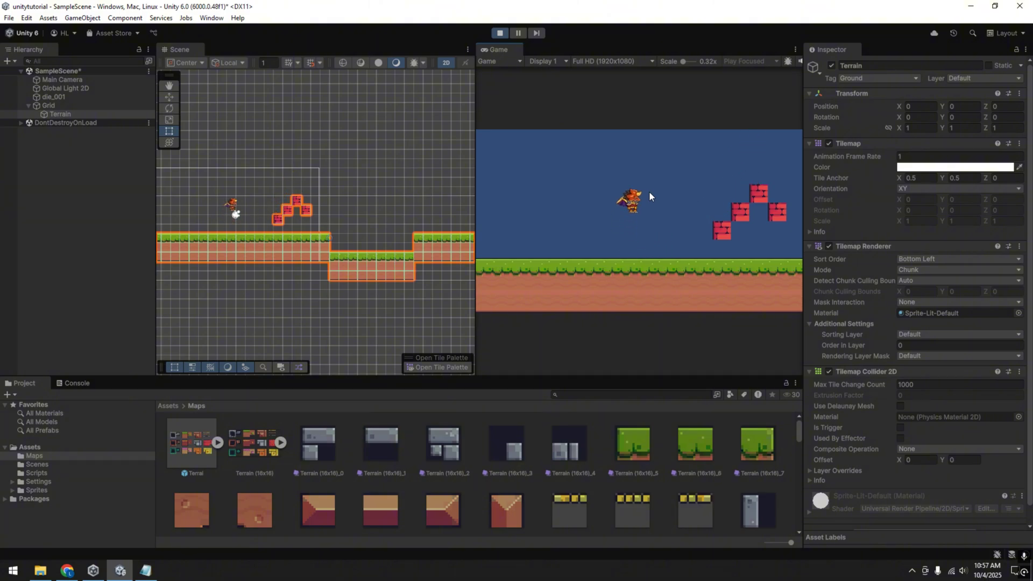
pyautogui.press('a')
pyautogui.press('d')
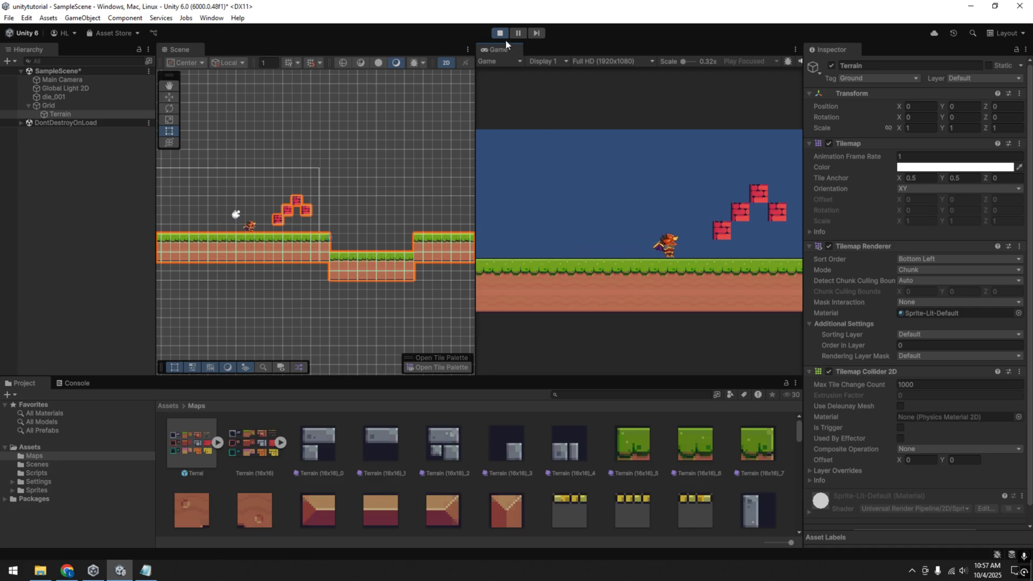
pyautogui.press('a')
pyautogui.press('space')
pyautogui.press('d')
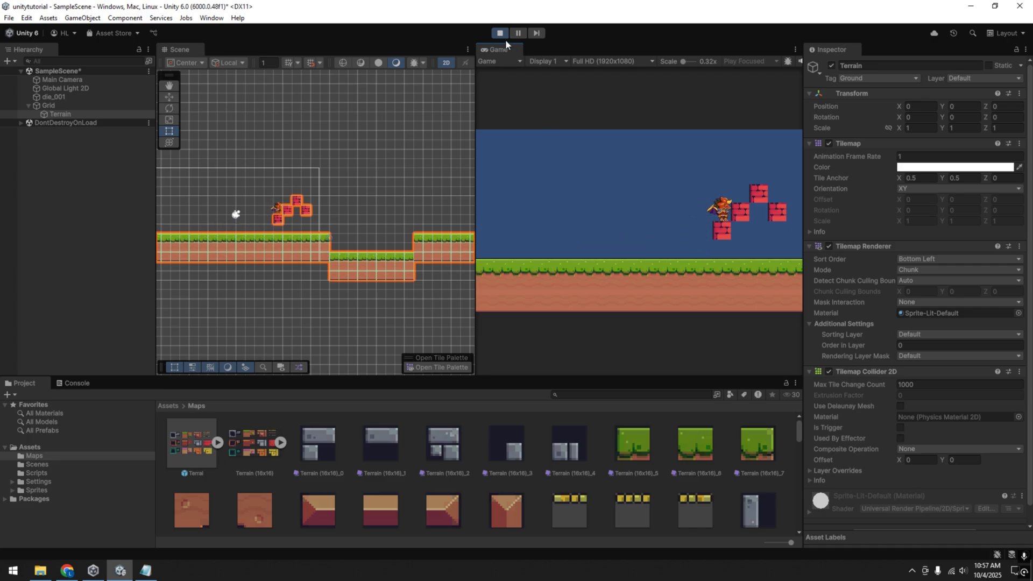